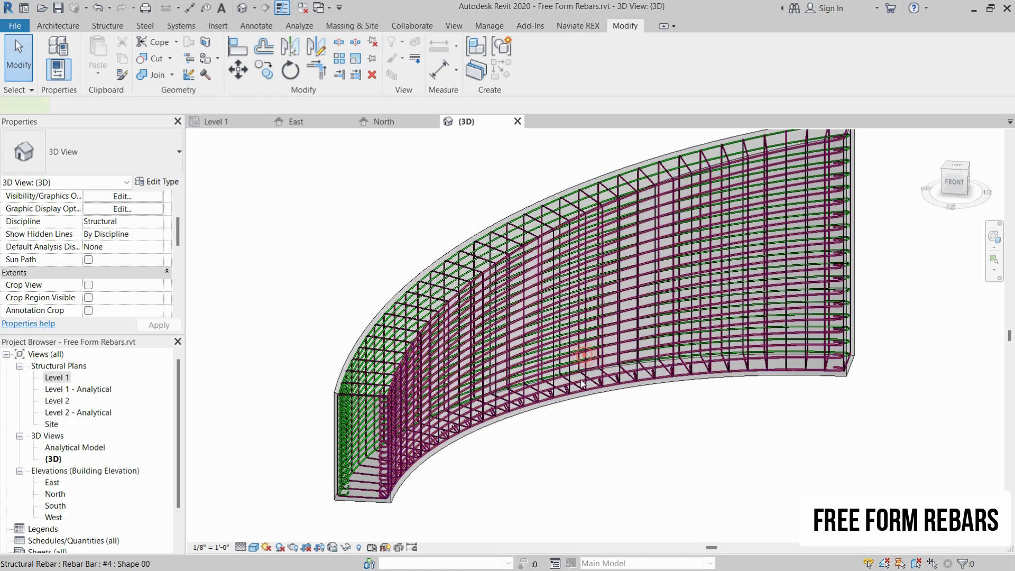
Step: Select and deselect the horizontal and stirrup rebar sets to inspect them
left_click(589, 359)
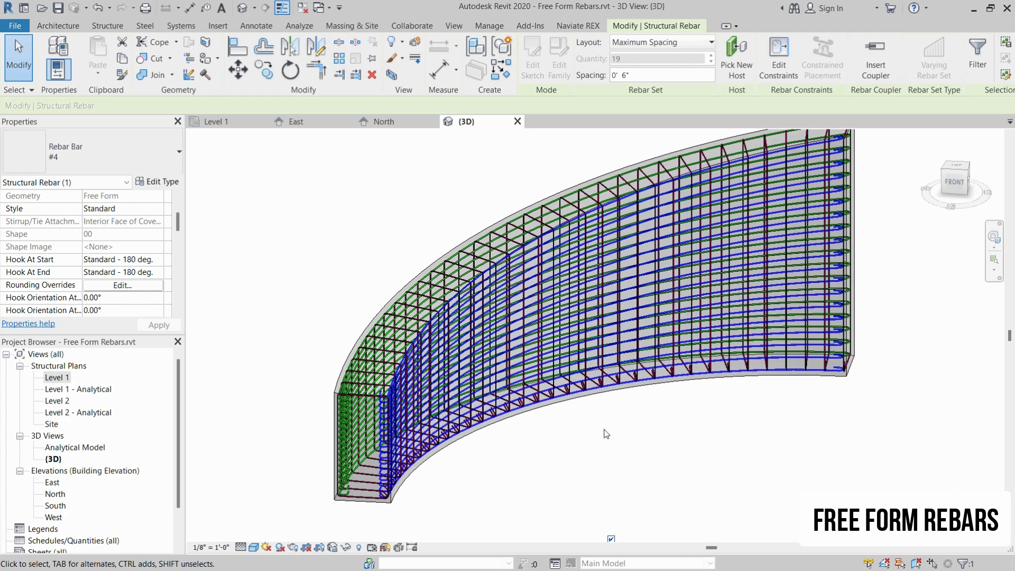
left_click(603, 432)
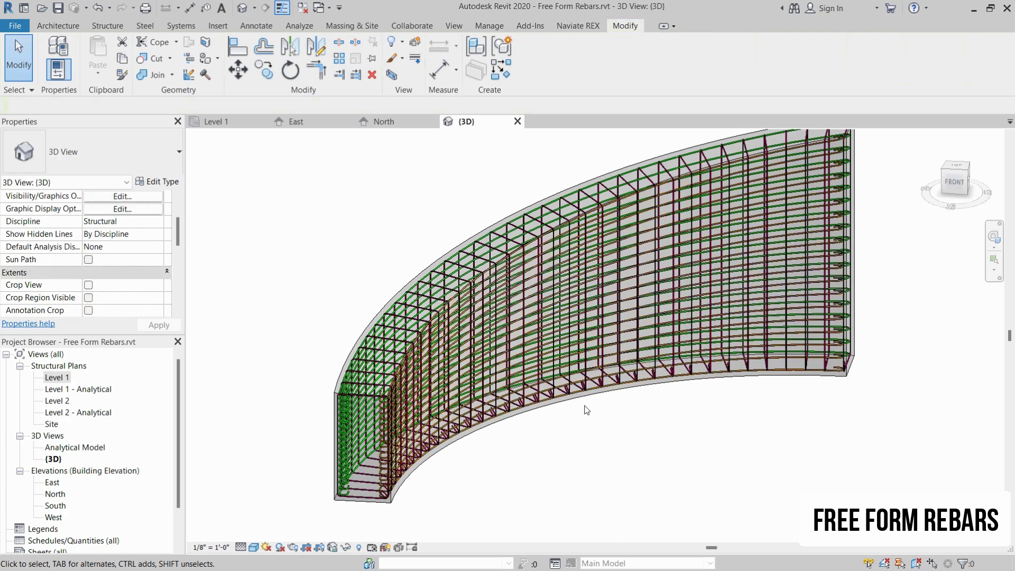
left_click(407, 309)
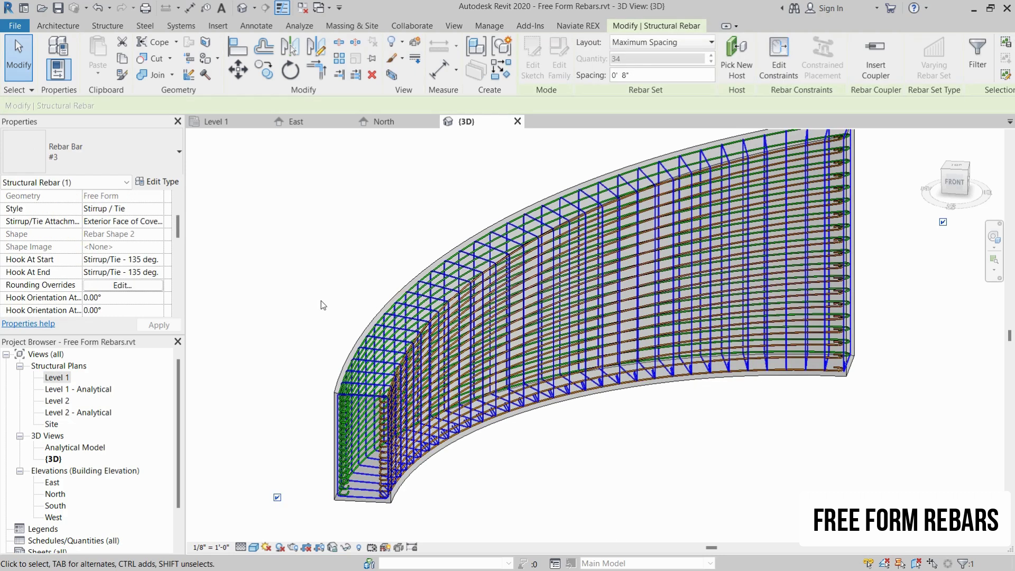
scroll(323, 309, "down", 1)
left_click(362, 295)
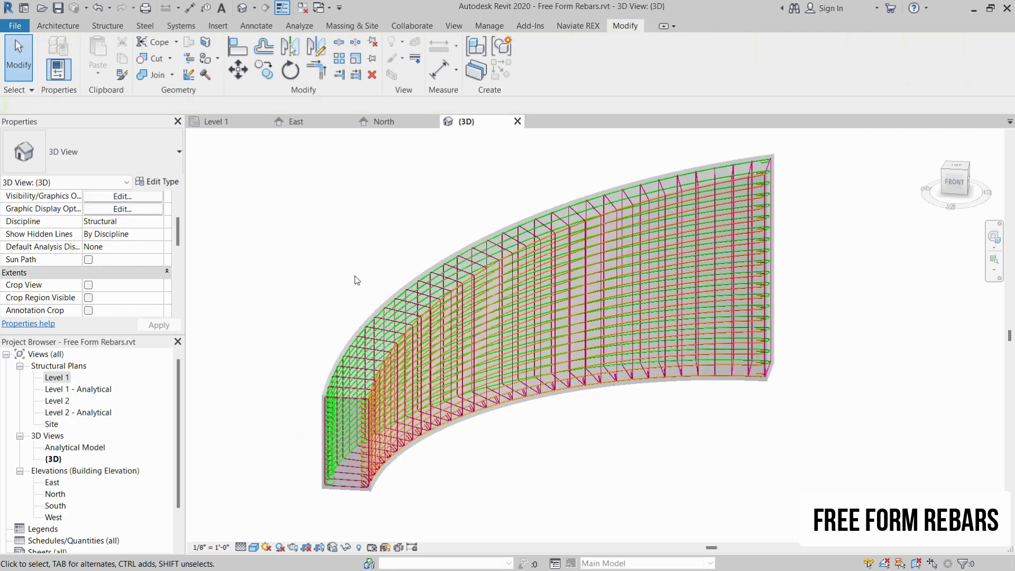
Step: Zoom in and out on the rebar-reinforced curved wall in the 3D view
scroll(338, 496, "up", 4)
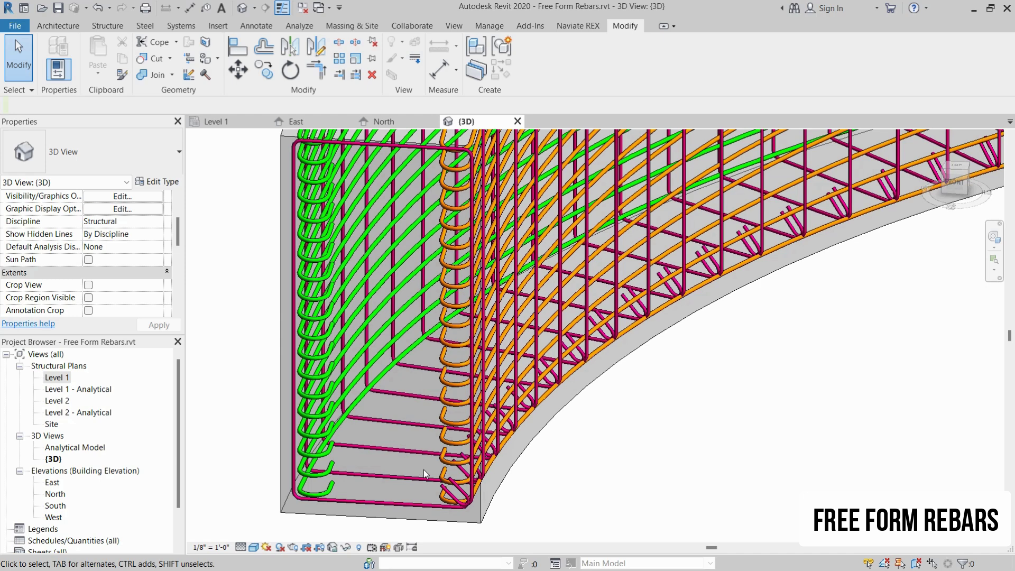
scroll(420, 467, "up", 5)
scroll(416, 499, "down", 8)
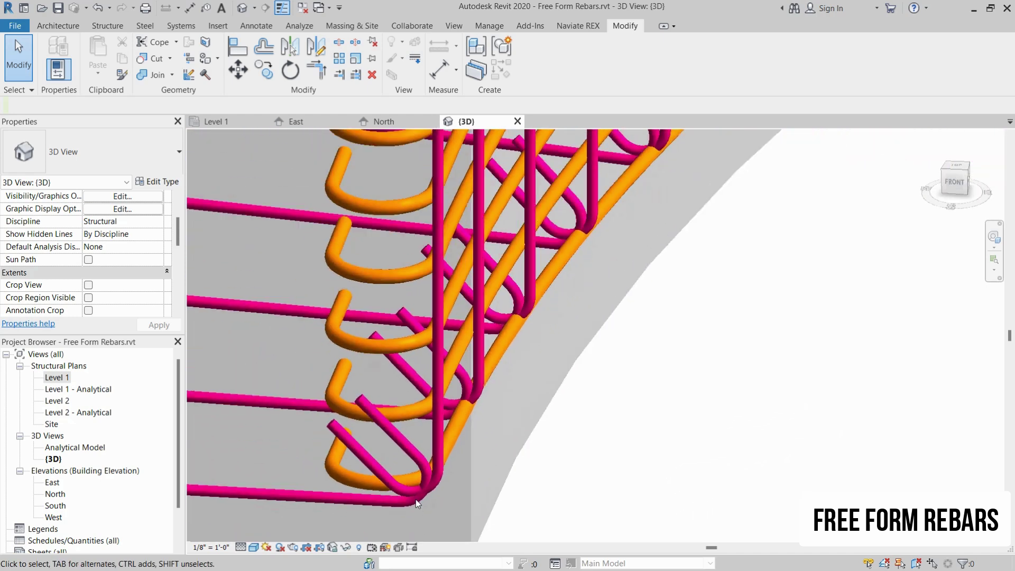
scroll(664, 285, "up", 6)
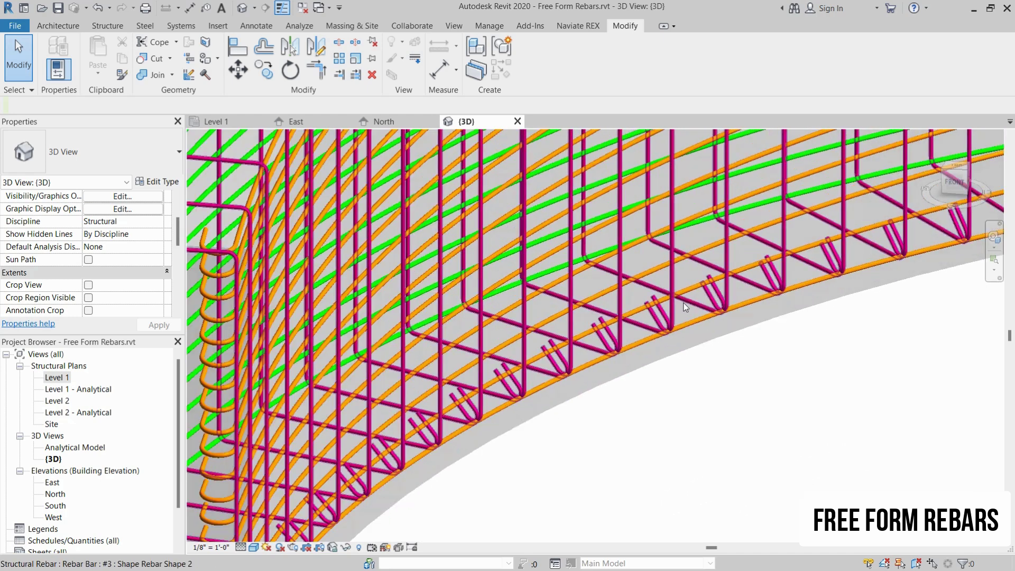
scroll(572, 385, "down", 8)
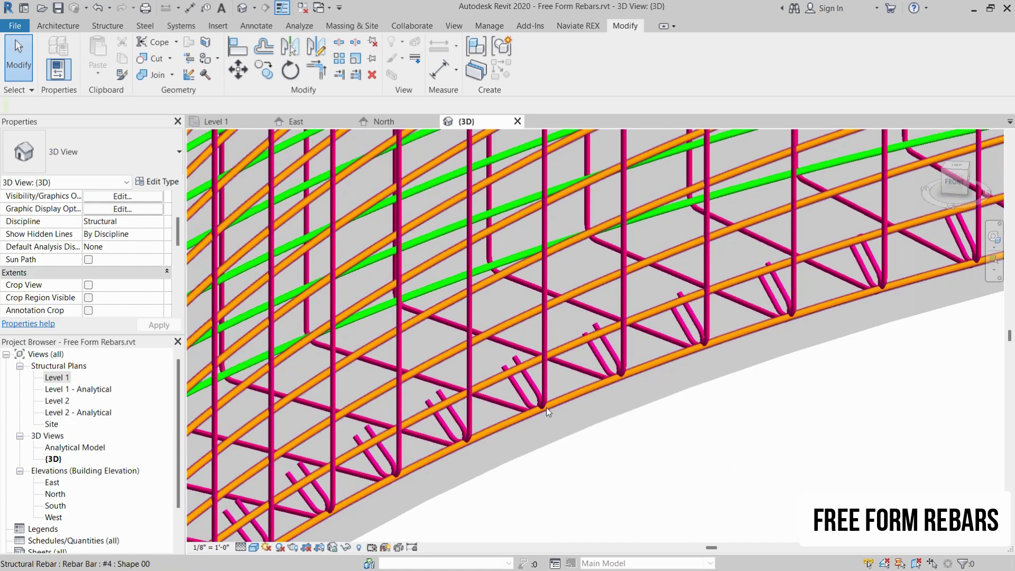
scroll(602, 160, "up", 5)
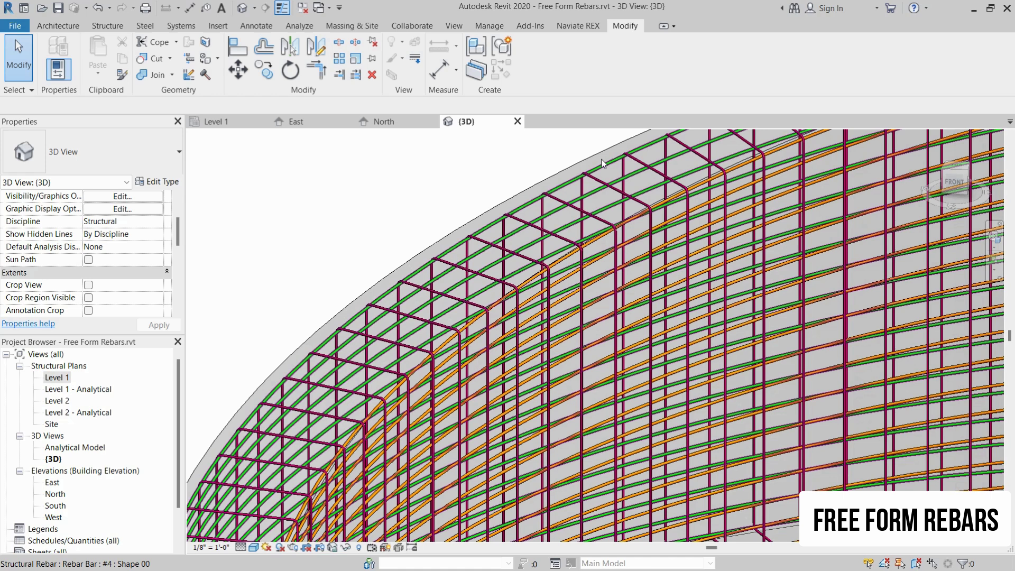
scroll(601, 161, "down", 8)
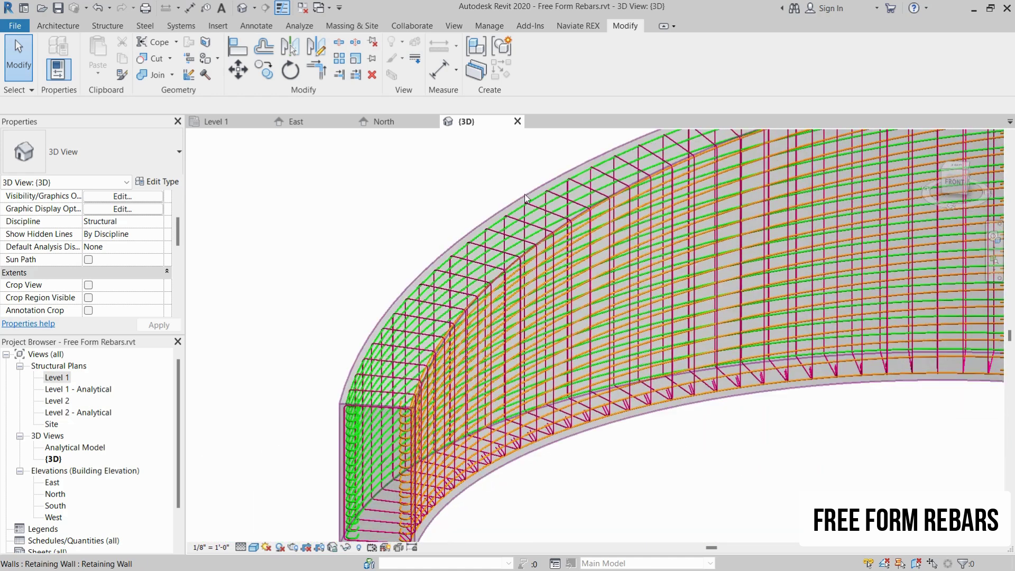
scroll(492, 162, "up", 4)
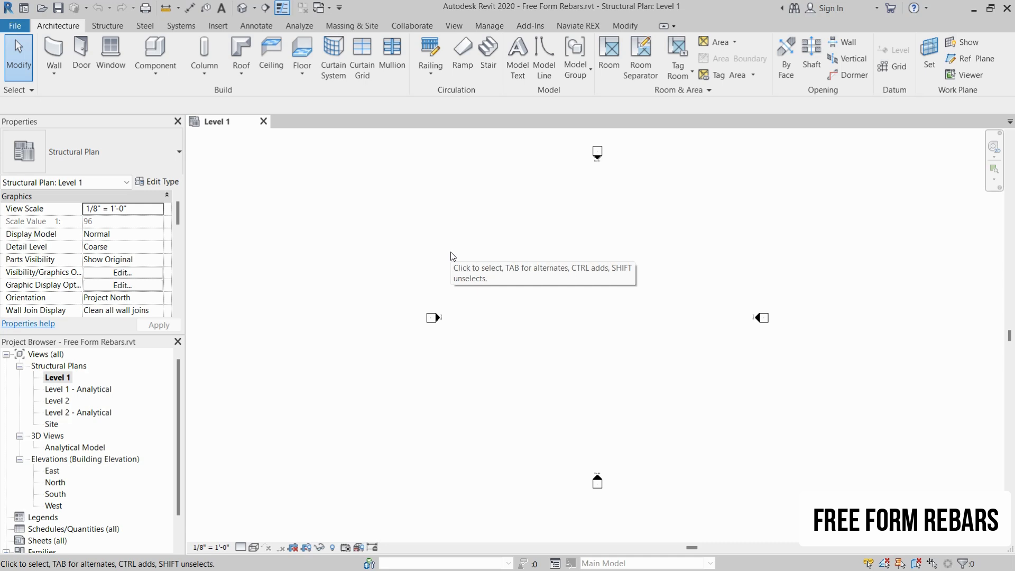
Step: Create a Walls-category in-place model named 'Retaining Wall'
left_click(112, 26)
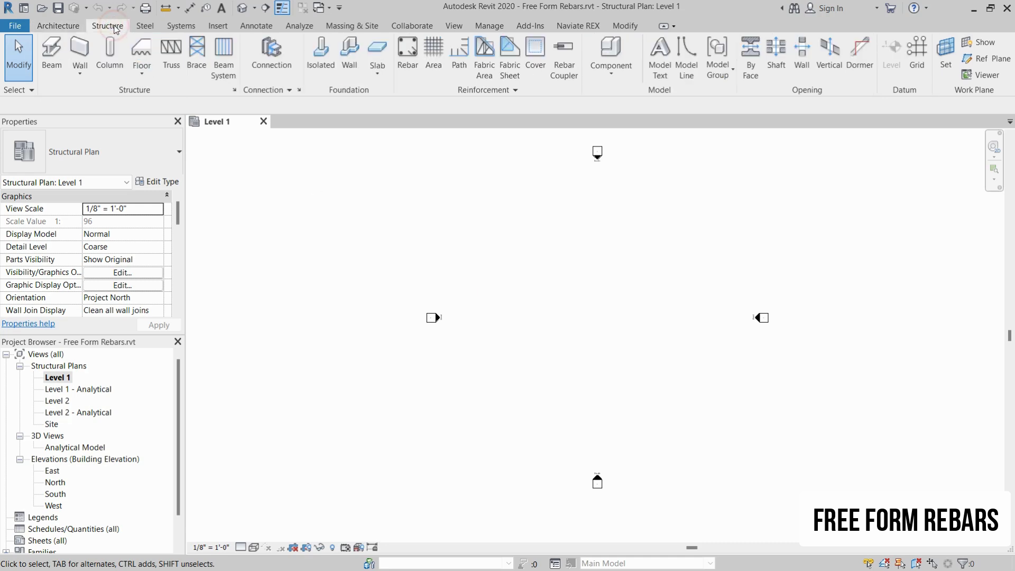
left_click(613, 73)
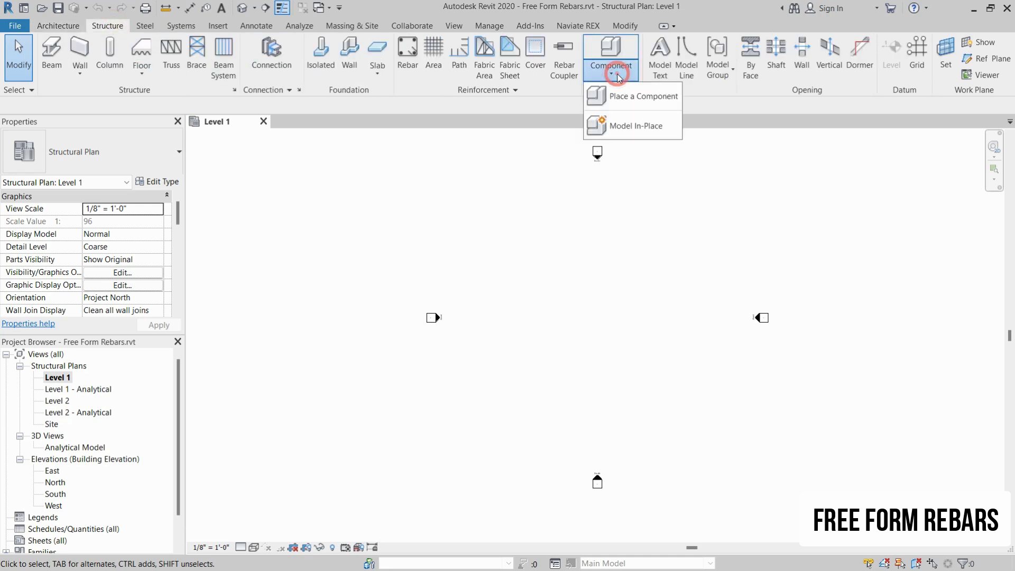
left_click(621, 130)
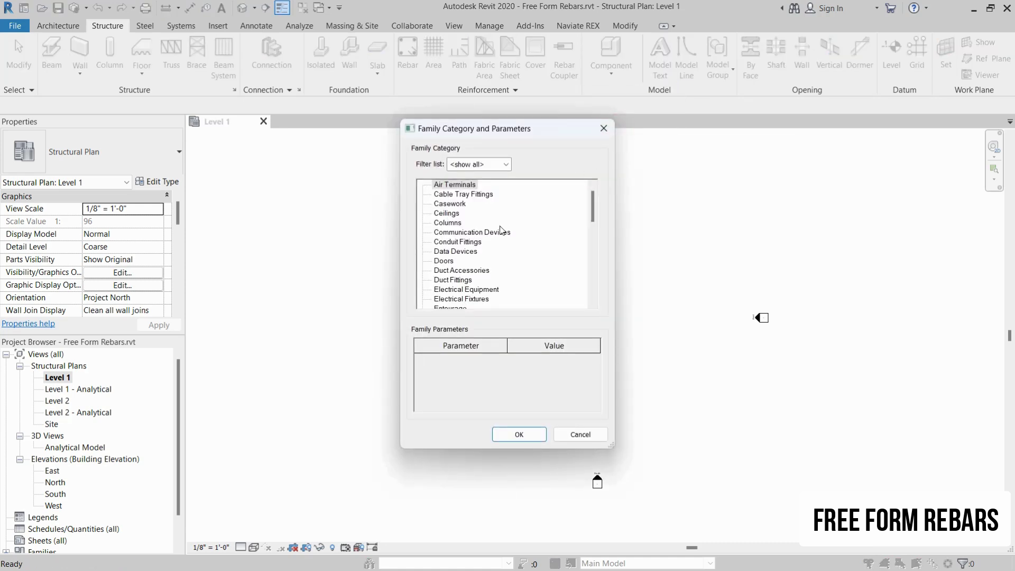
scroll(448, 243, "down", 9)
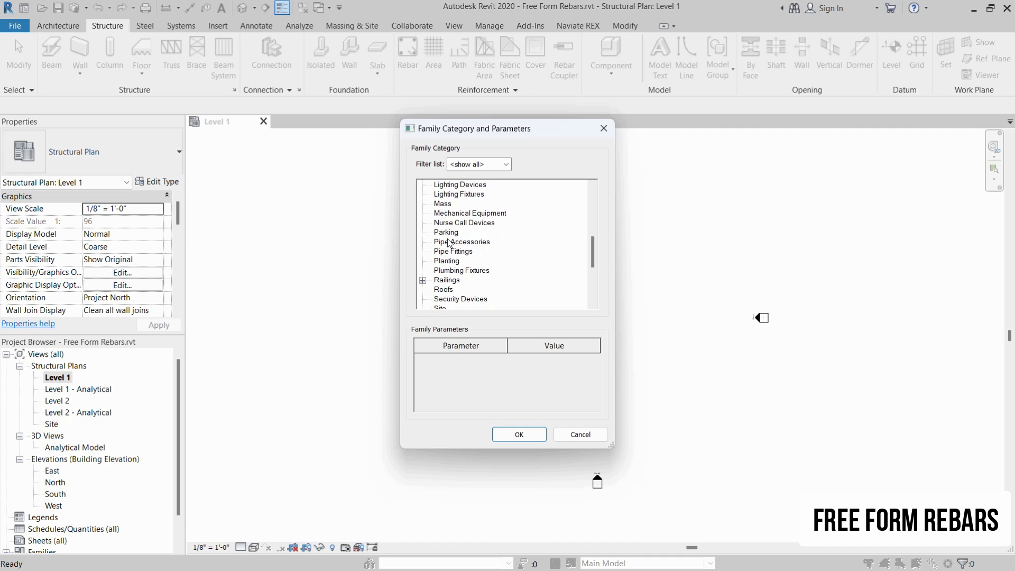
scroll(448, 243, "down", 3)
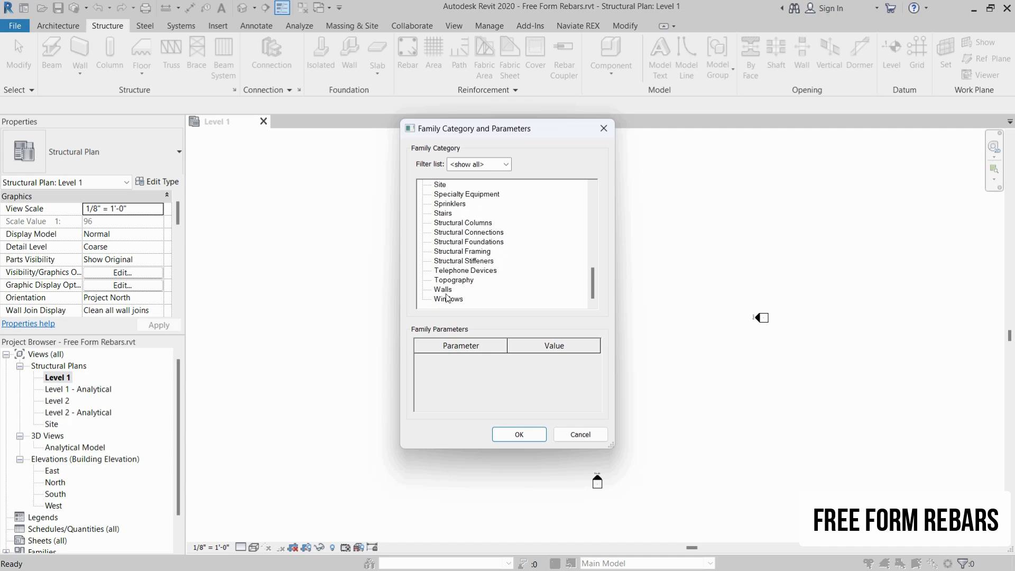
left_click(443, 290)
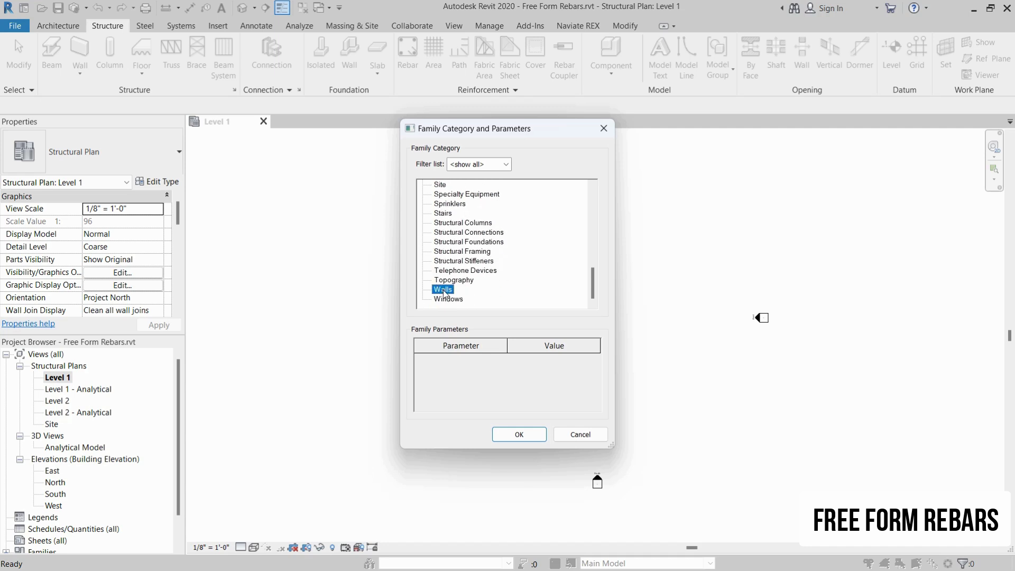
left_click(519, 434)
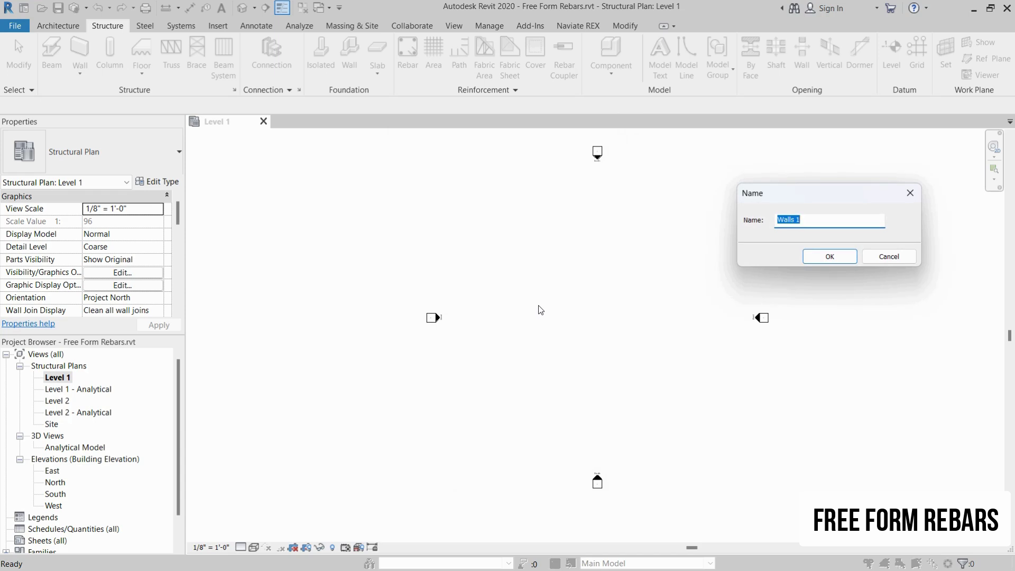
type("Retaining")
left_click(820, 257)
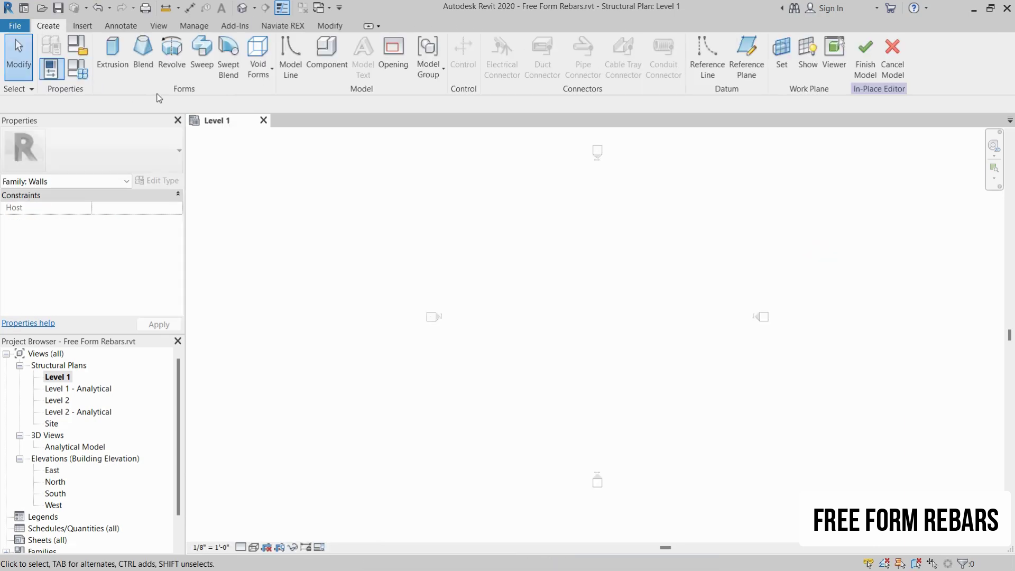
Step: Start a swept blend and sketch its path as a 90° centre-point arc of 16' radius
left_click(233, 63)
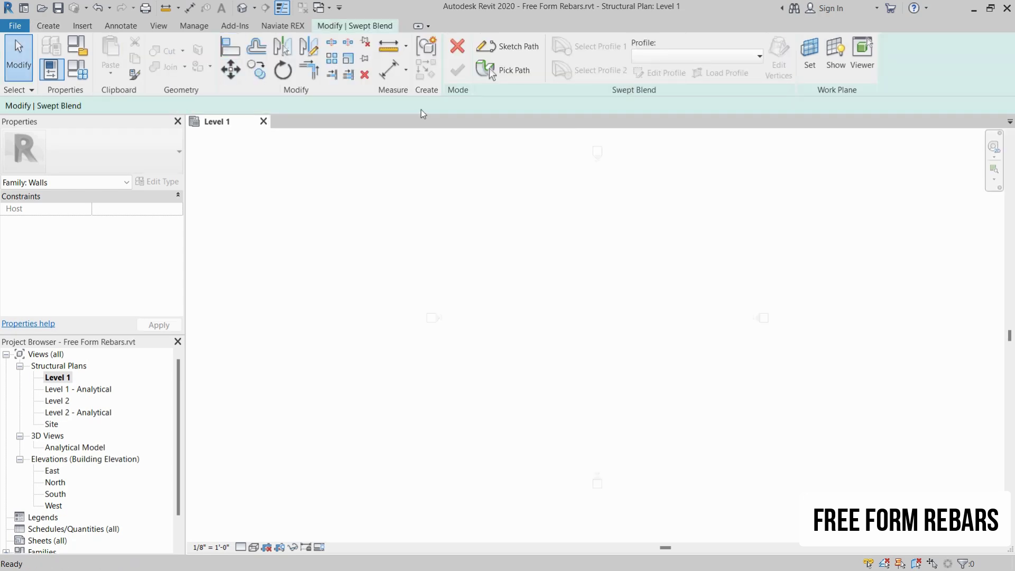
left_click(516, 51)
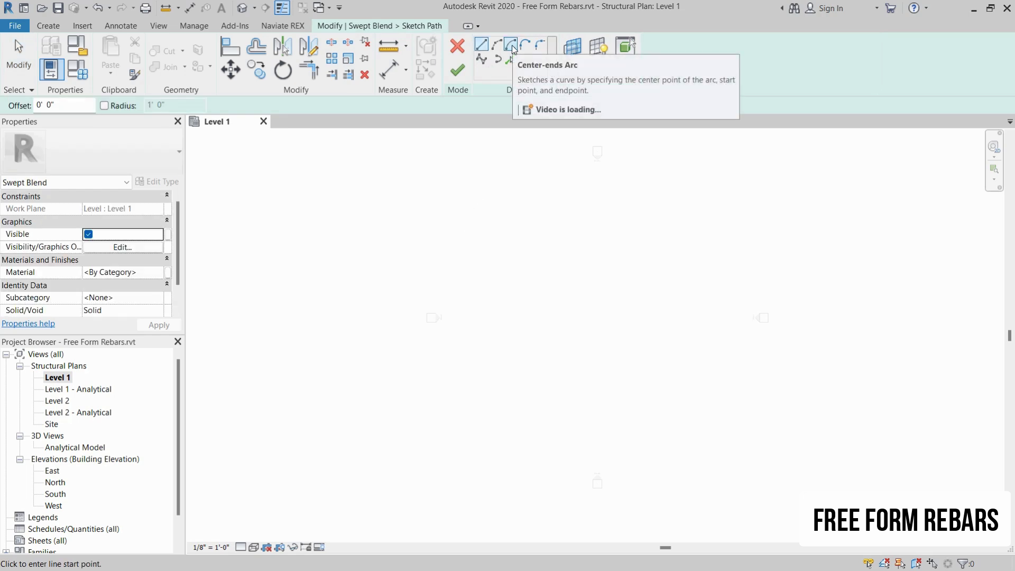
left_click(512, 45)
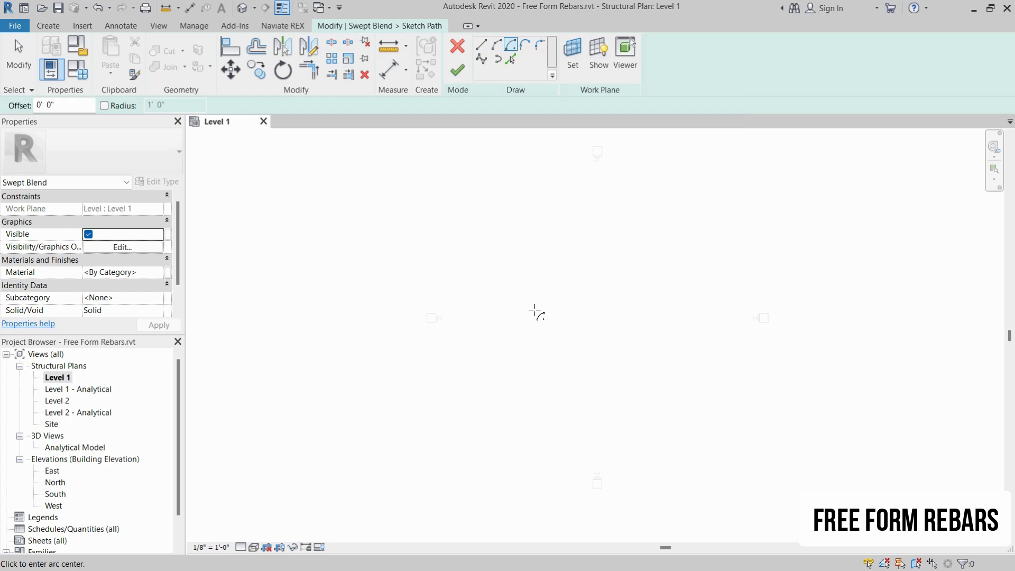
left_click(536, 312)
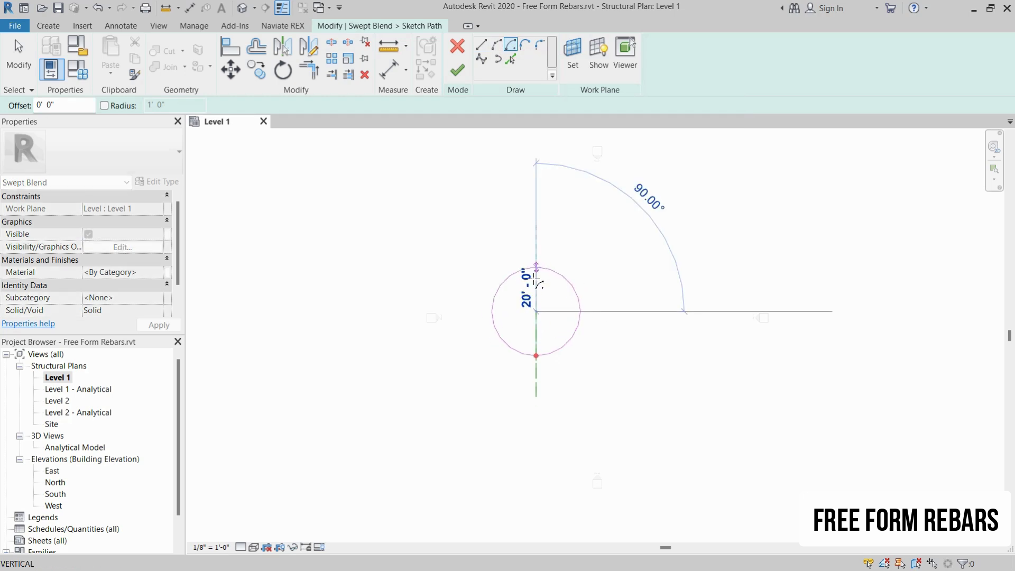
key("Escape")
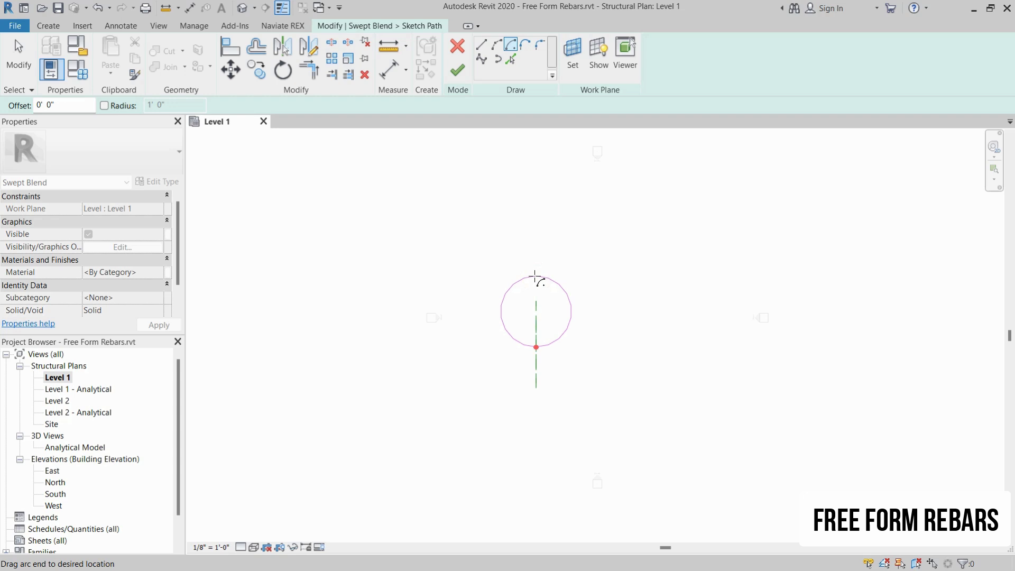
left_click(538, 312)
left_click(539, 277)
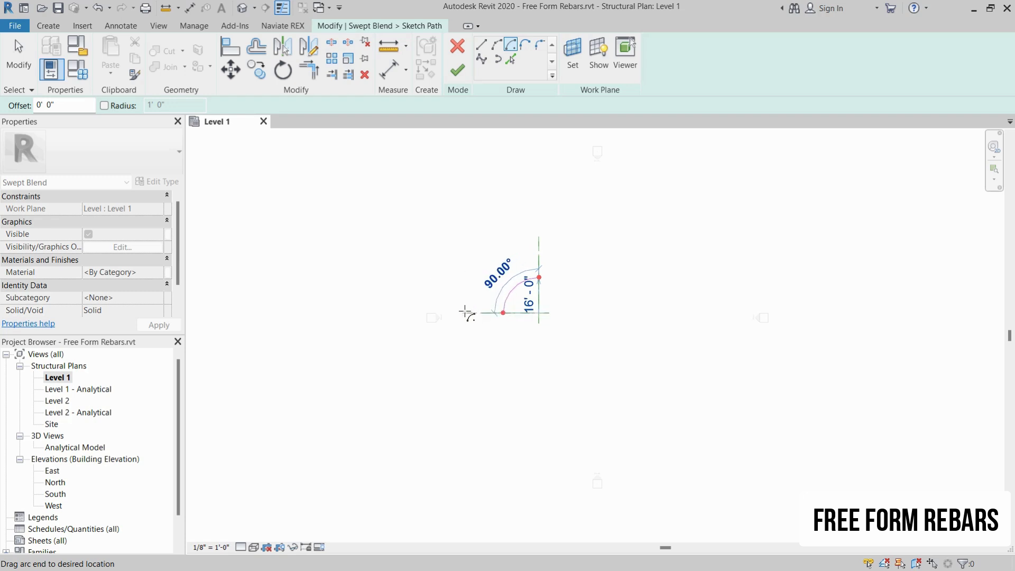
left_click(465, 313)
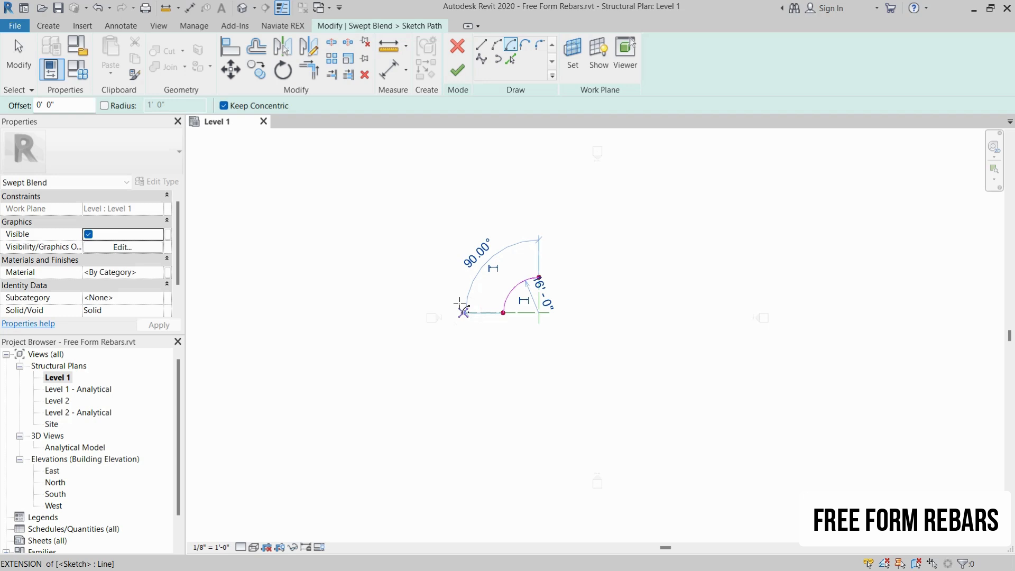
key("Escape")
key("Escape")
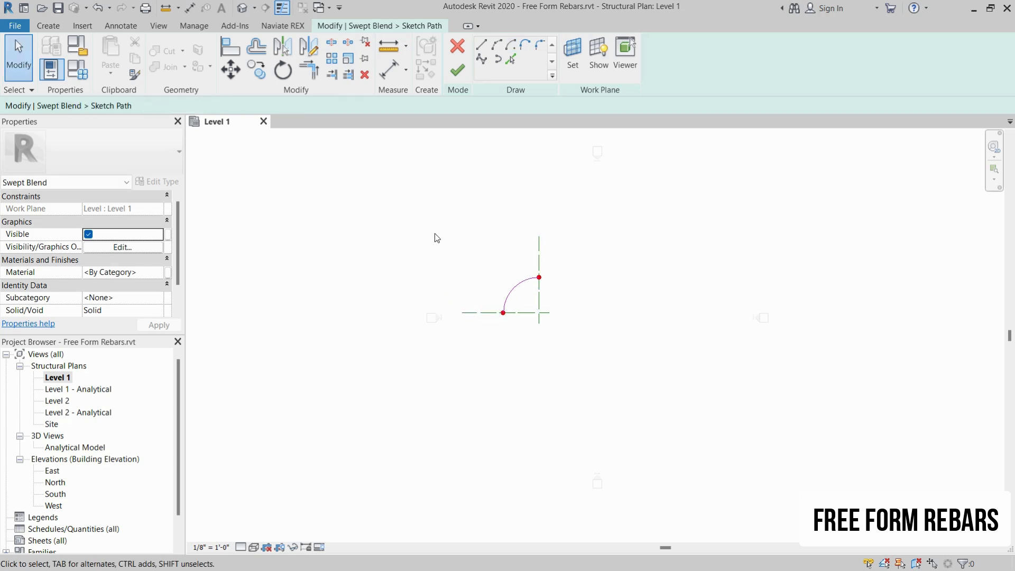
left_click(458, 72)
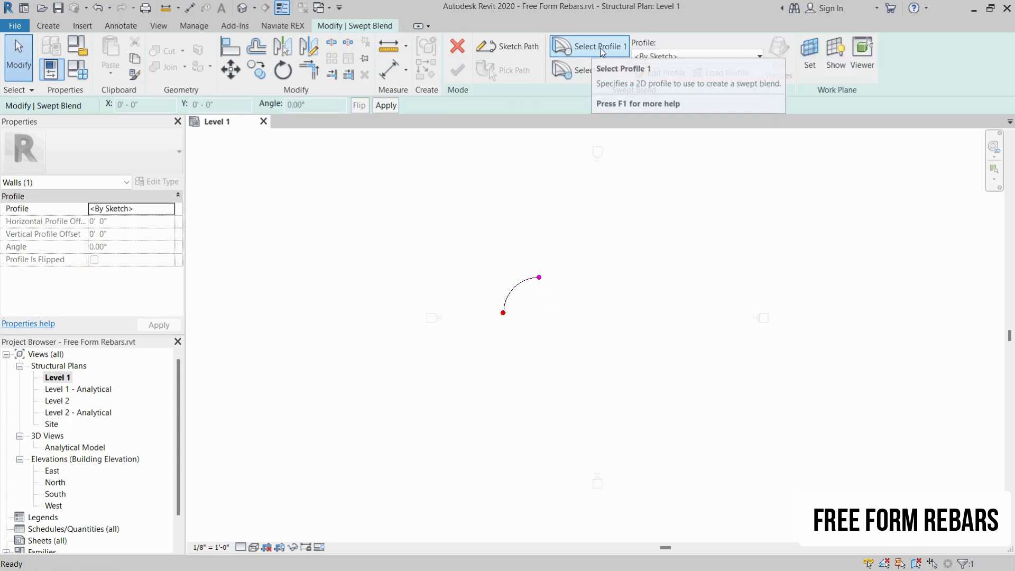
Step: Sketch Profile 1 in the East elevation as a 2'-0" × 9'-0" rectangle
left_click(617, 51)
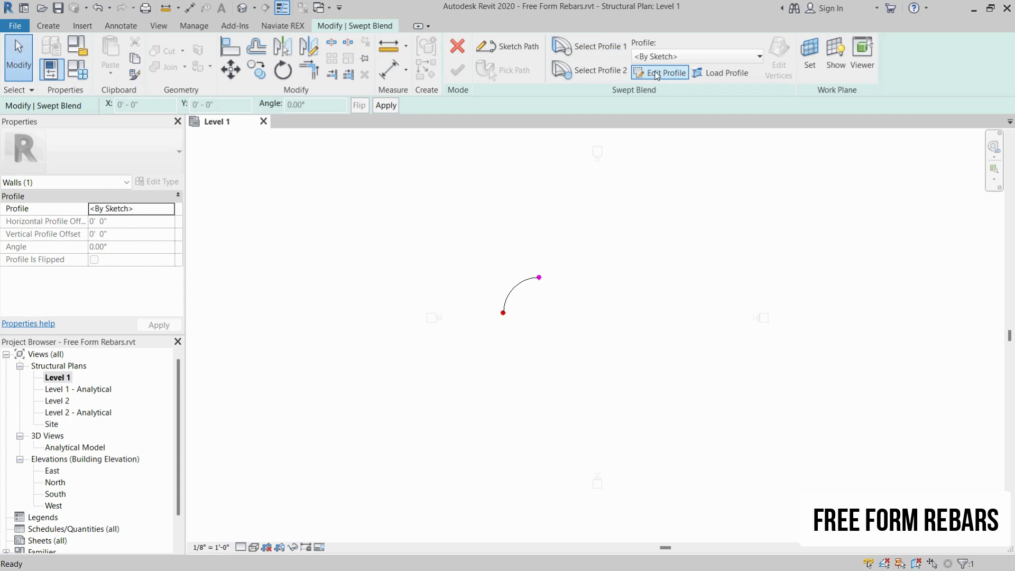
left_click(664, 77)
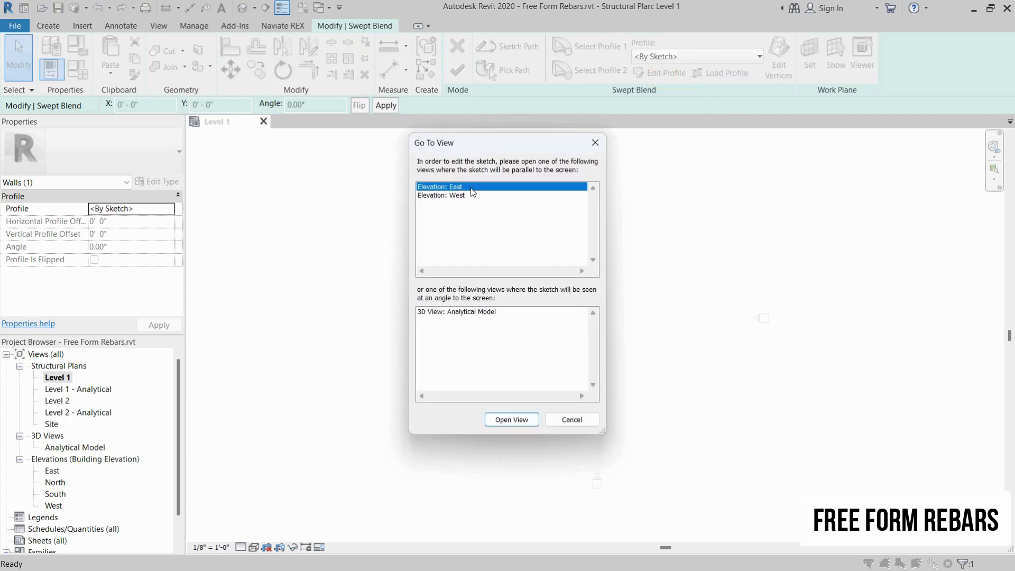
left_click(512, 420)
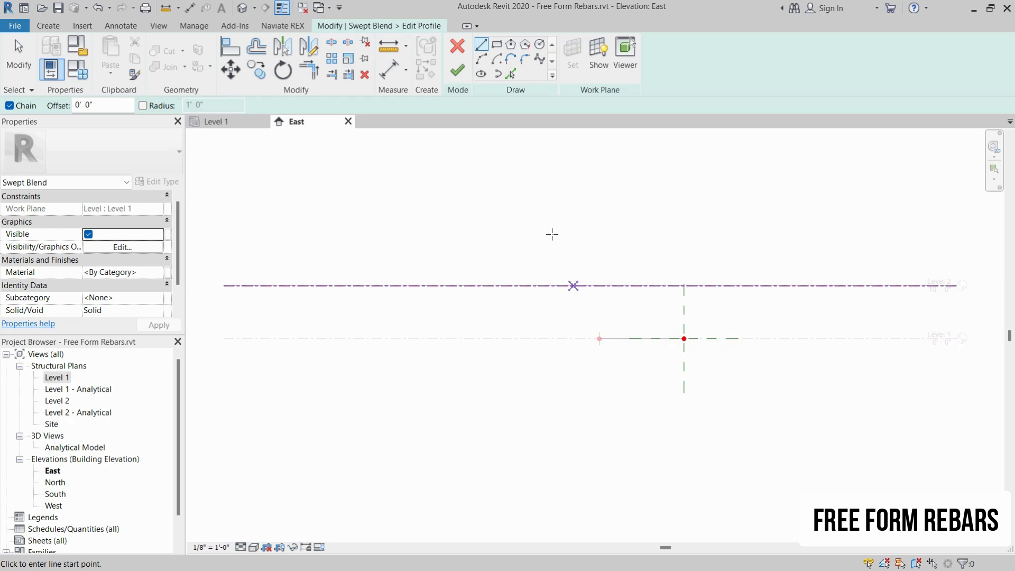
left_click(498, 45)
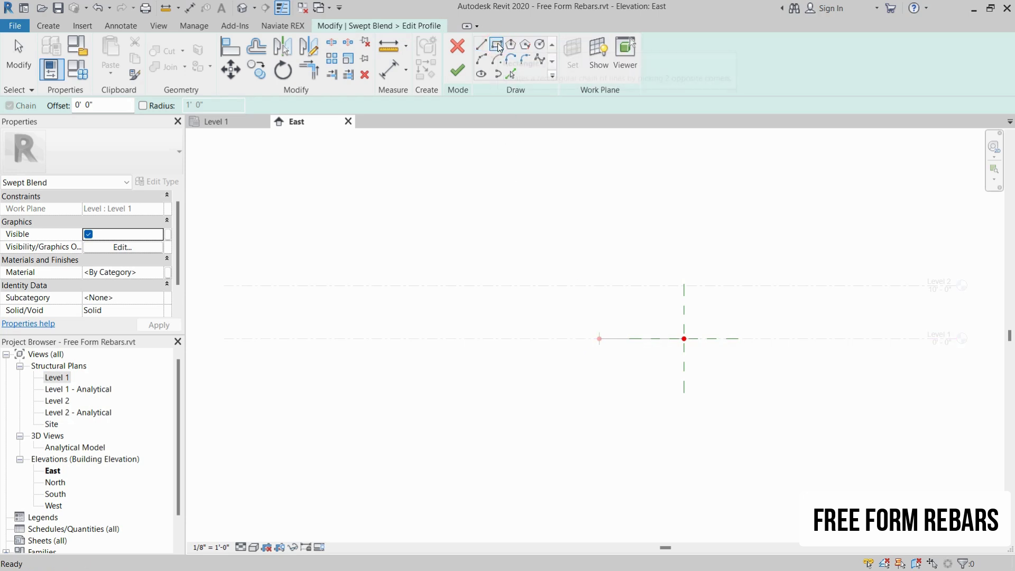
left_click(684, 338)
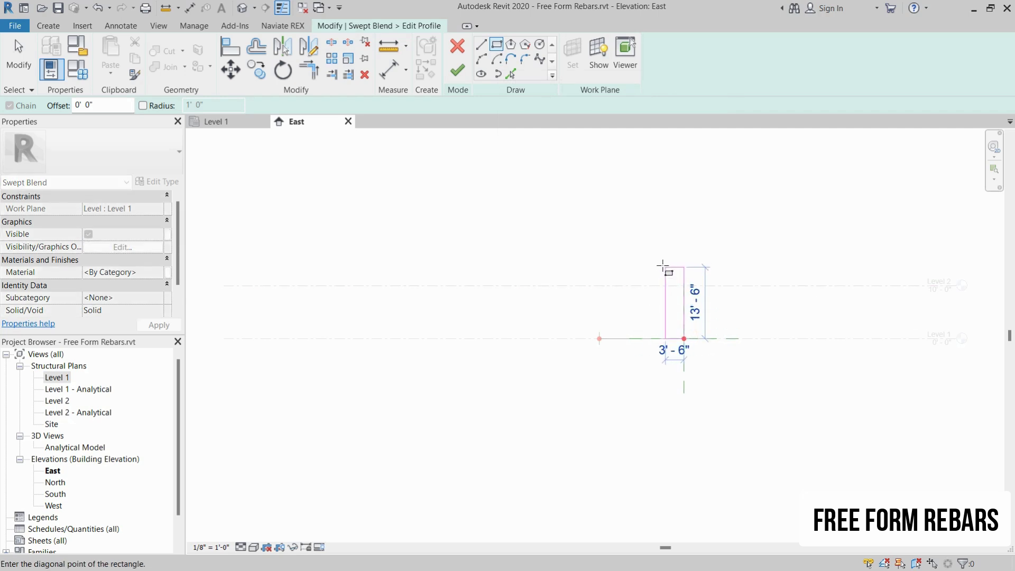
scroll(667, 290, "up", 3)
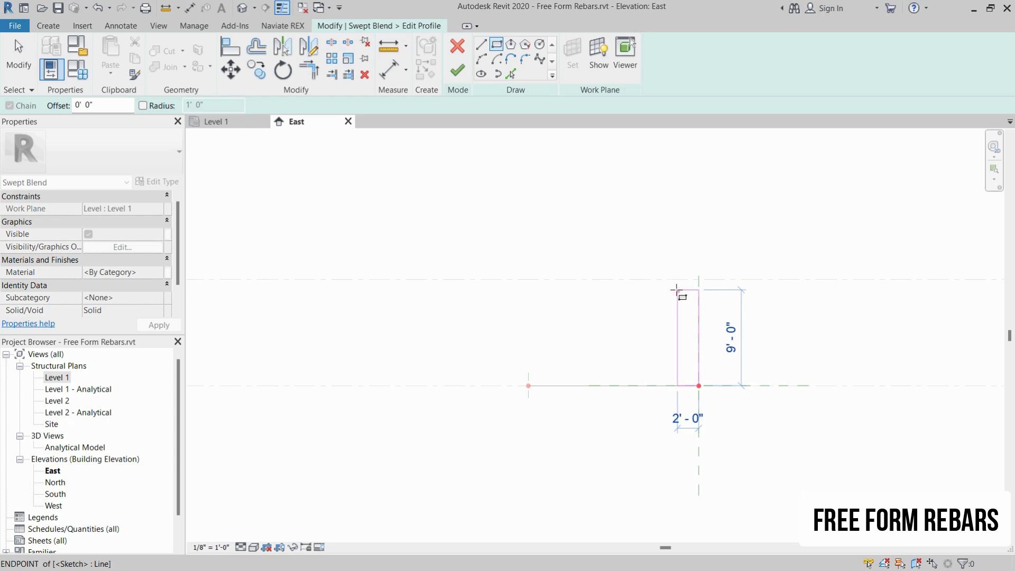
left_click(677, 290)
key("Escape")
key("Escape")
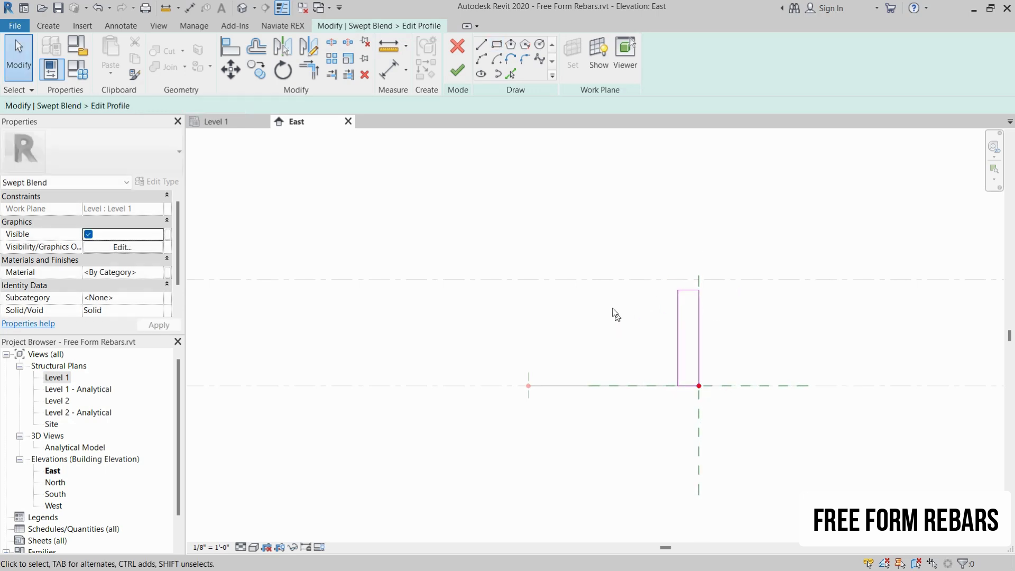
left_click(458, 72)
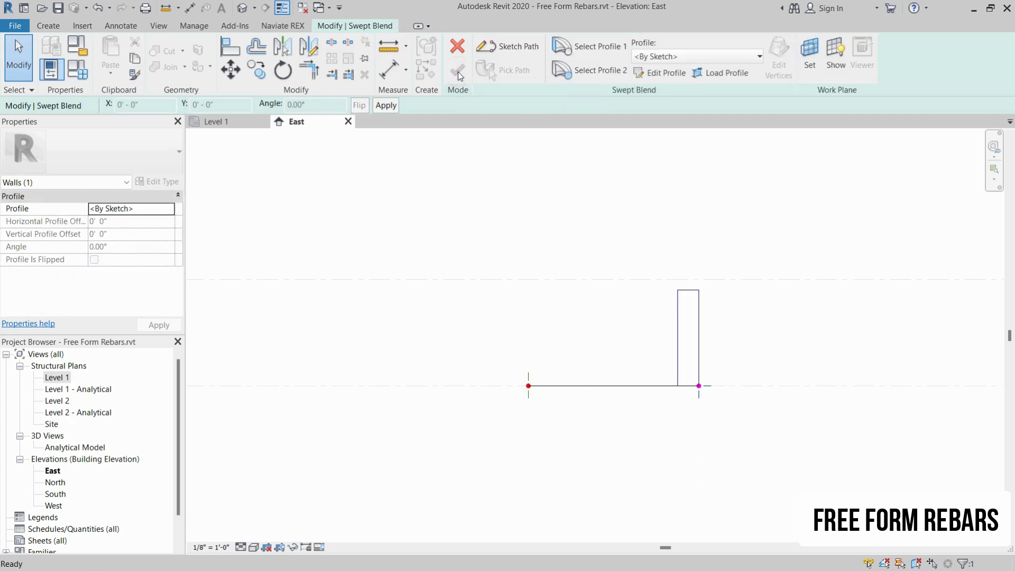
Step: Draw Profile 2 in the North elevation as a 2'-0" × 4'-0" rectangle
left_click(588, 72)
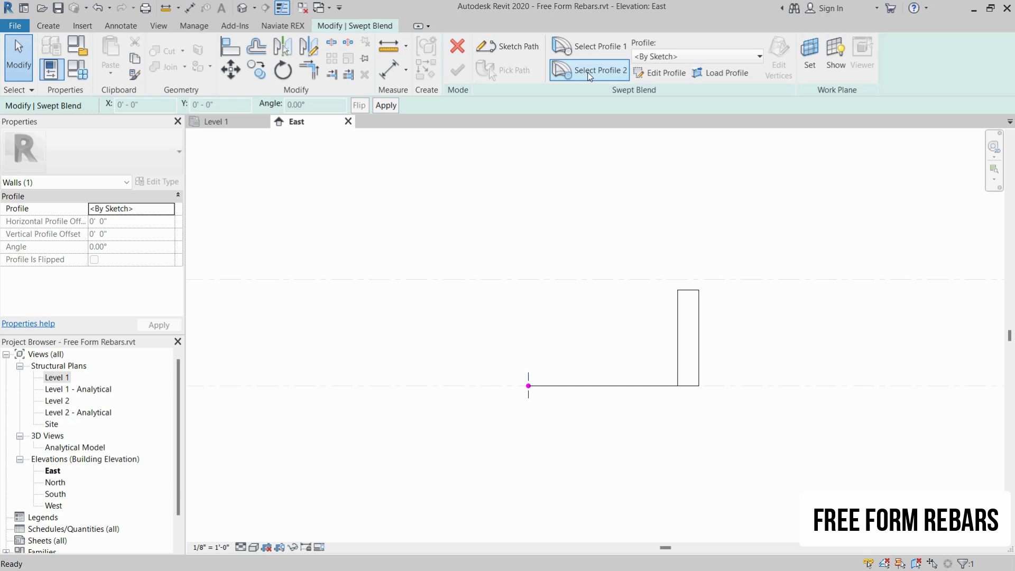
left_click(662, 71)
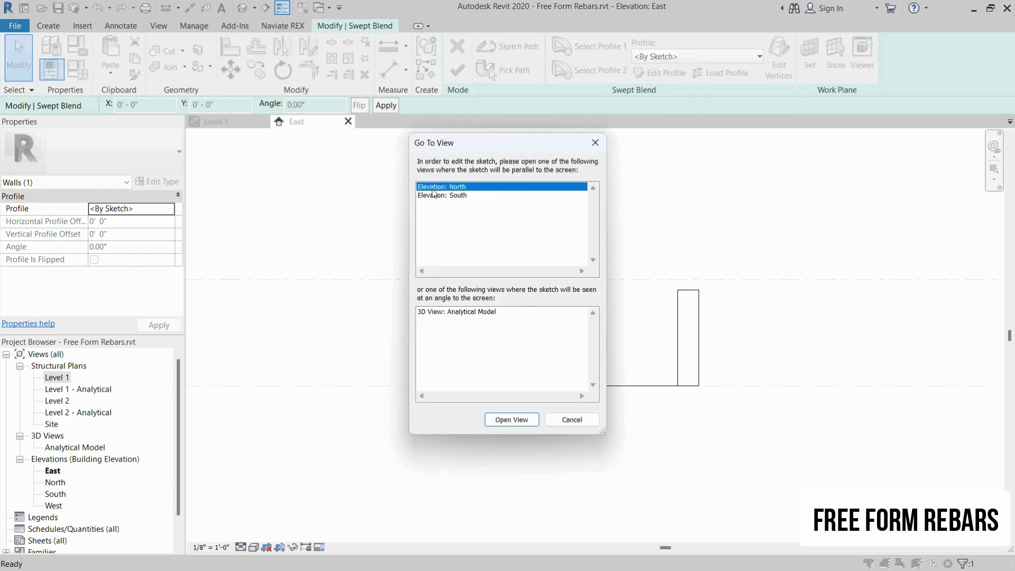
left_click(511, 420)
scroll(761, 350, "up", 5)
scroll(631, 337, "down", 1)
left_click(496, 45)
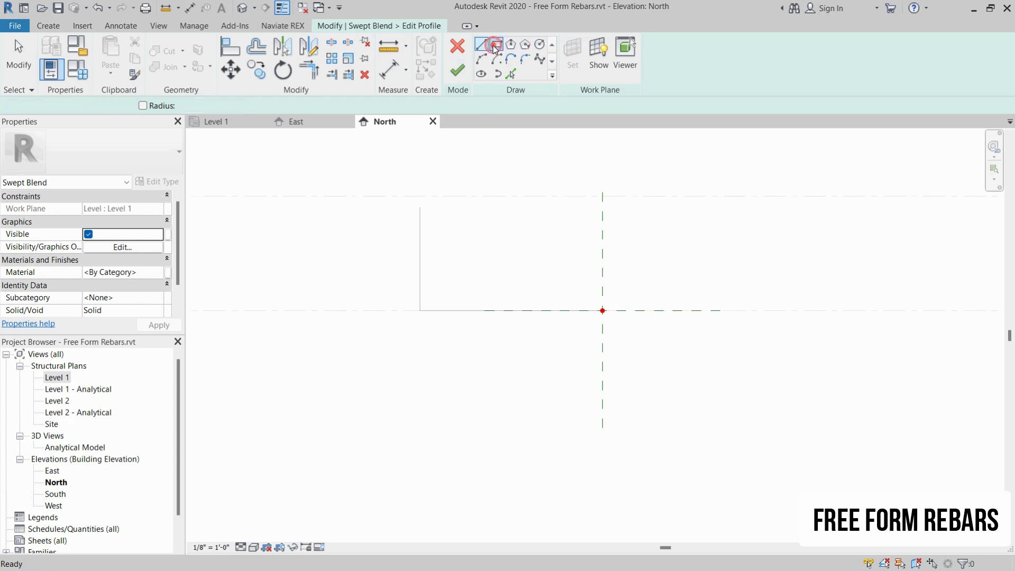
left_click(602, 308)
scroll(620, 276, "up", 1)
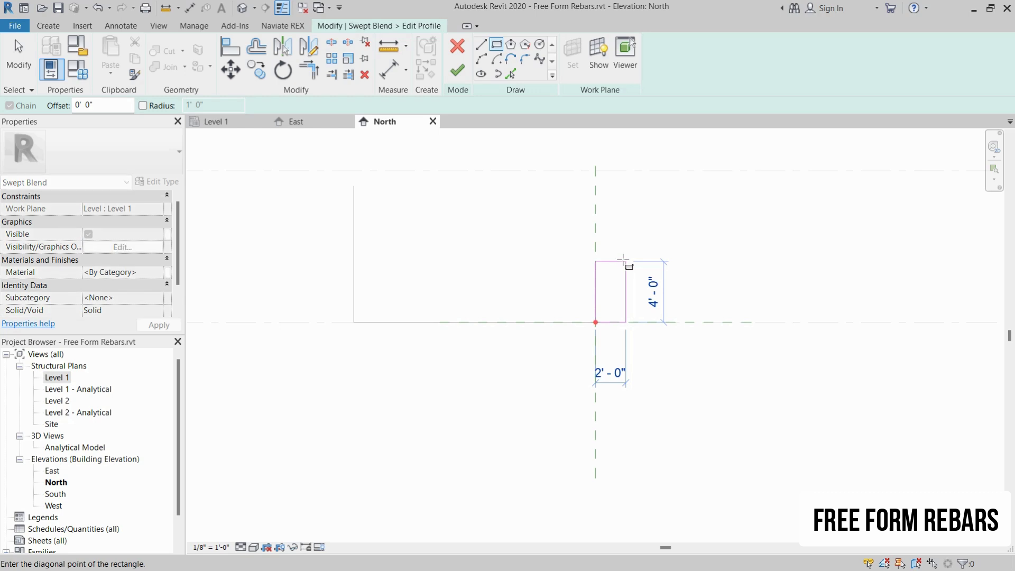
left_click(625, 261)
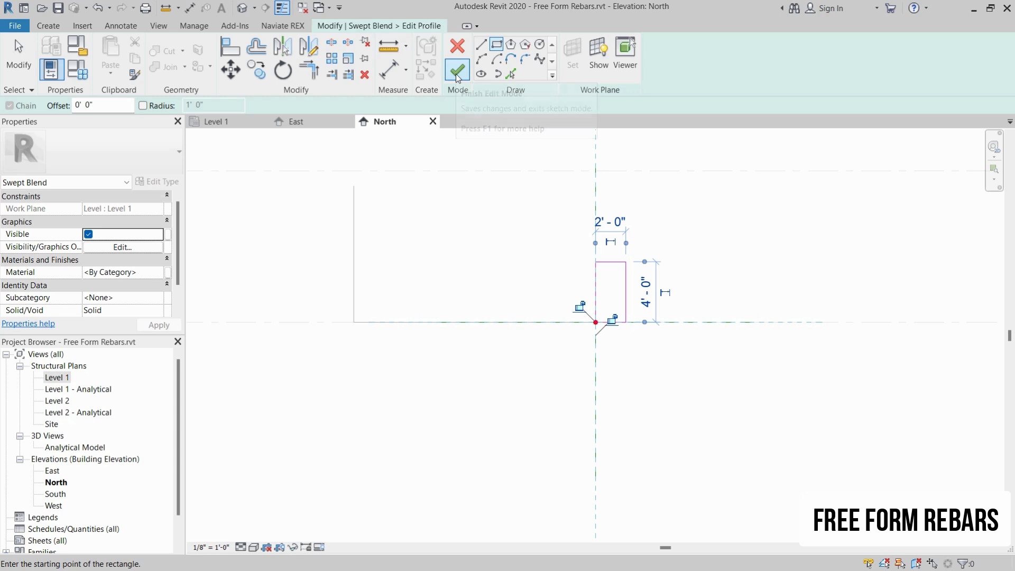
Step: Finish the profile sketch, the swept blend and the Retaining Wall in-place model
left_click(458, 77)
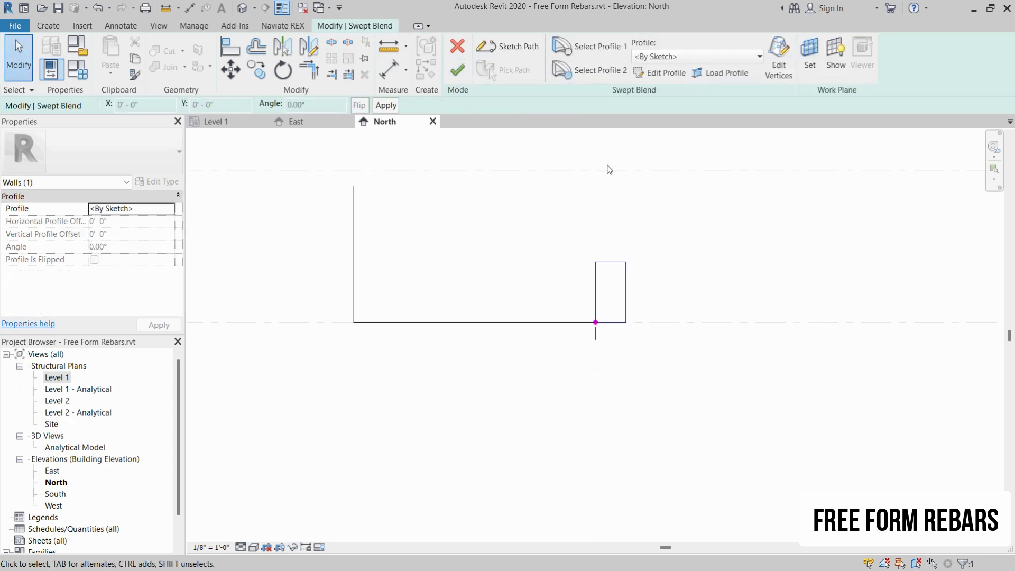
left_click(456, 71)
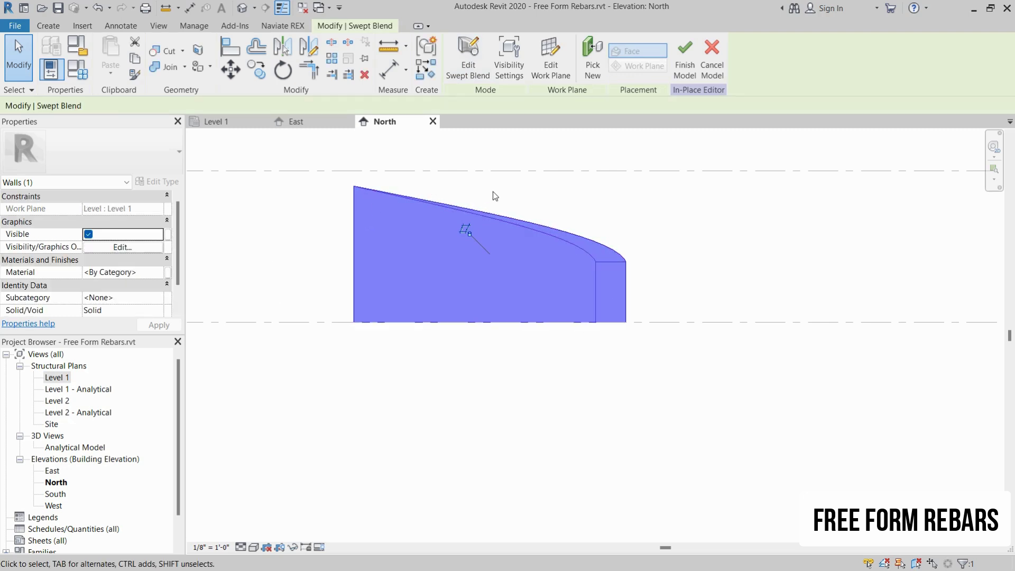
left_click(688, 71)
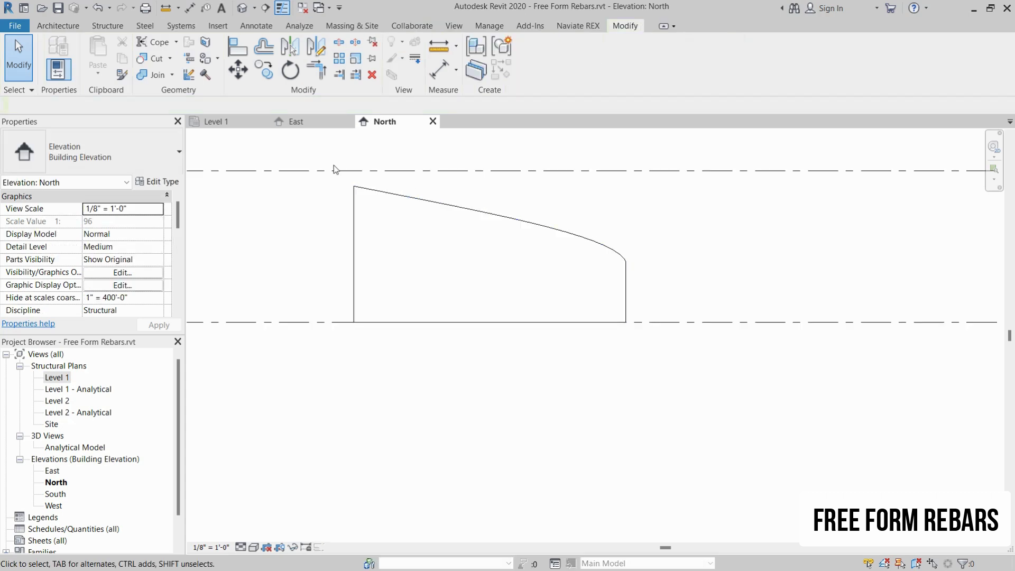
Step: Open the default 3D view and zoom in on the curved tapering wall
left_click(242, 10)
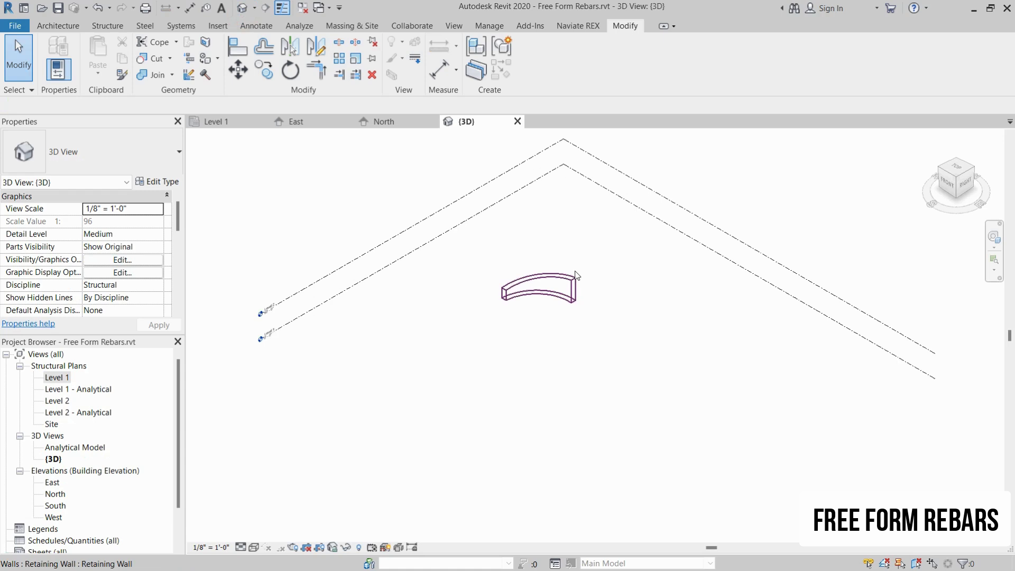
scroll(512, 290, "up", 5)
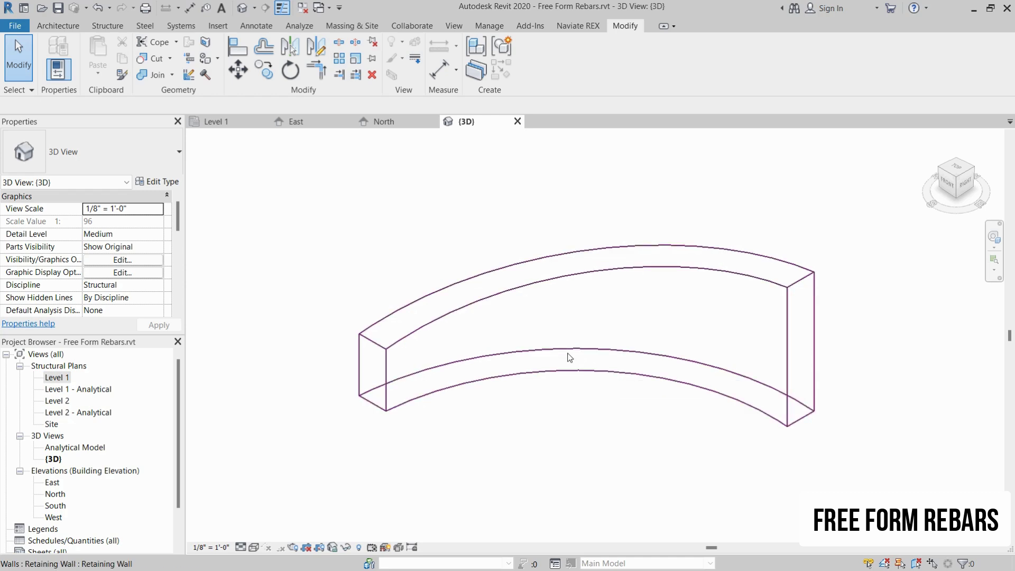
Step: Select the curved wall, start Rebar, and accept the rebar shape definitions notice
left_click(108, 26)
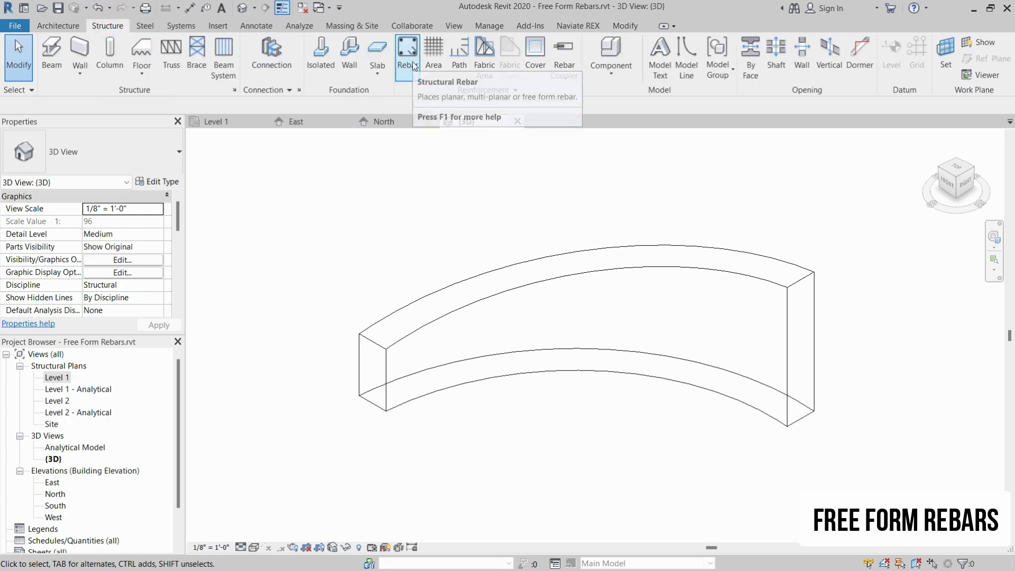
left_click(546, 262)
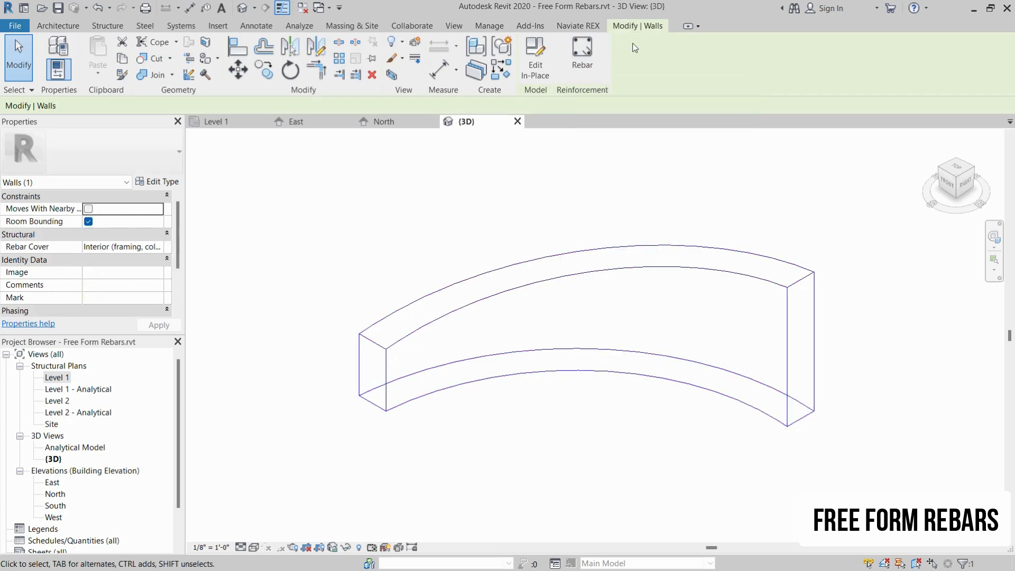
left_click(579, 66)
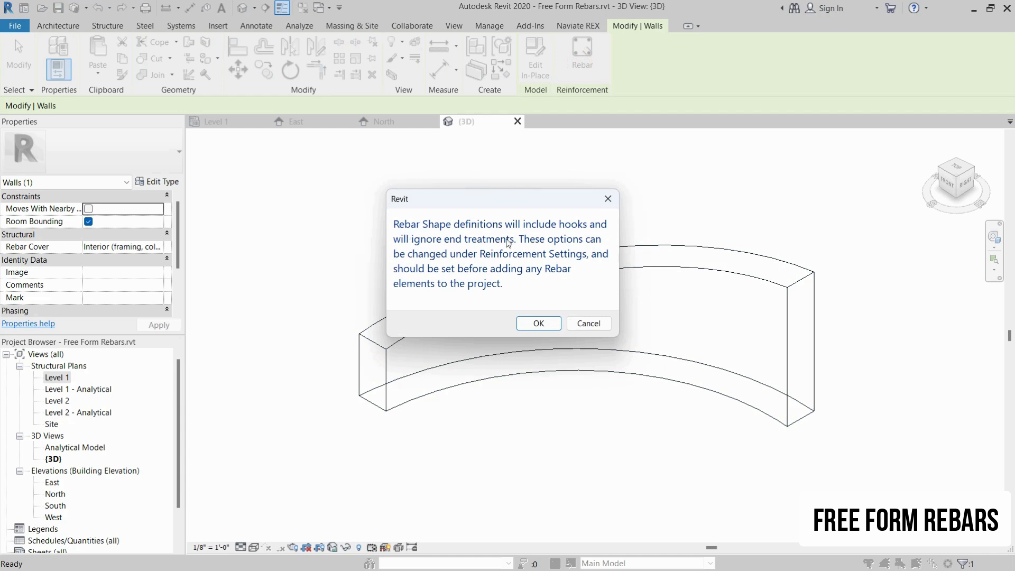
left_click(538, 324)
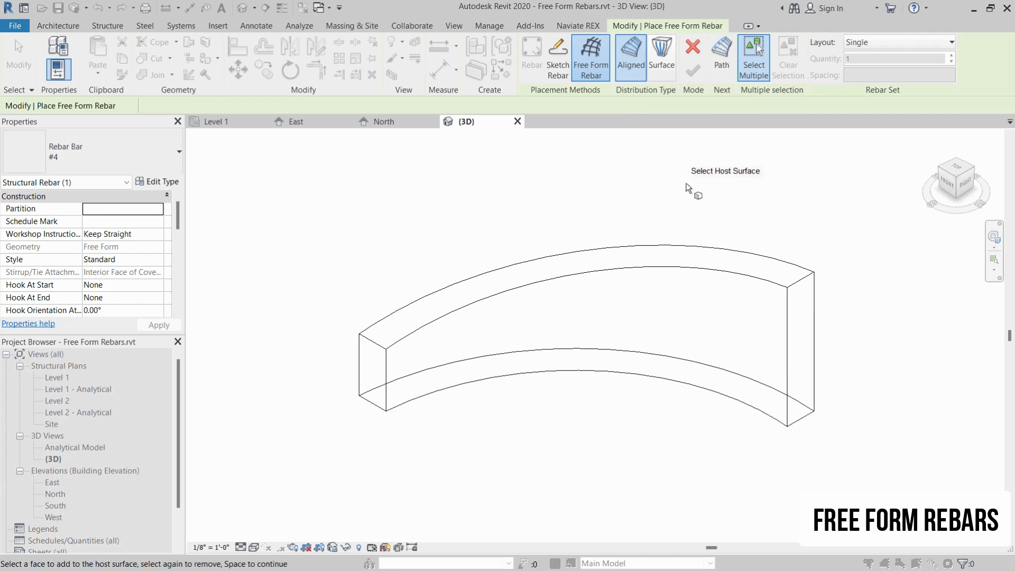
Step: Host the free form rebar on the wall's top and inner faces, with the lower curved edge as path
left_click(739, 258)
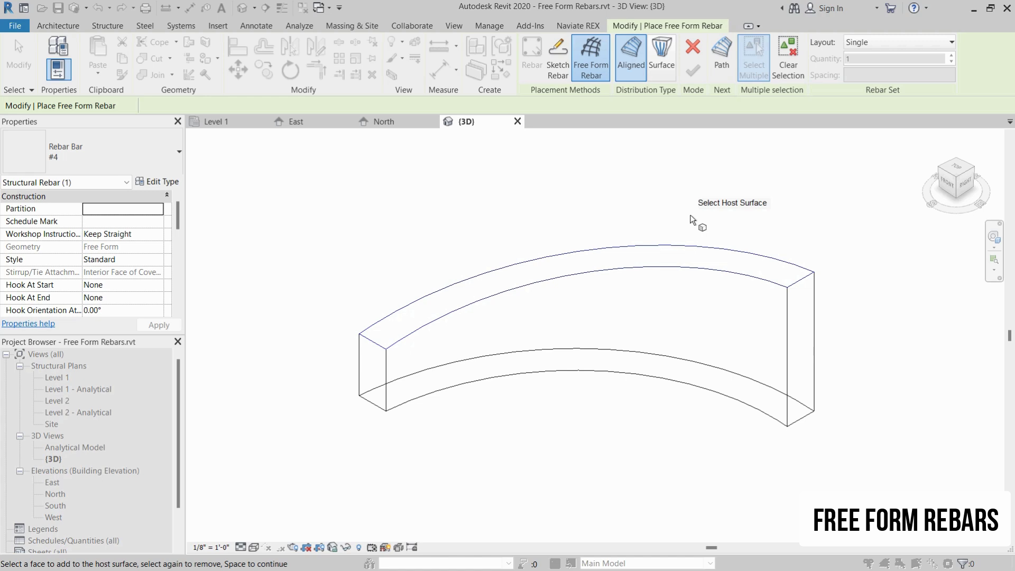
left_click(770, 287)
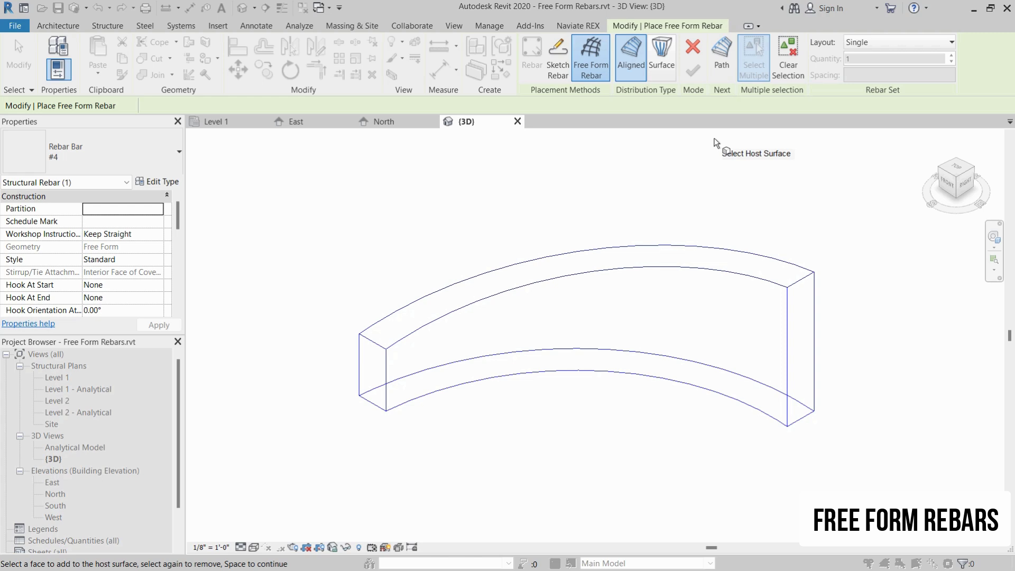
left_click(723, 59)
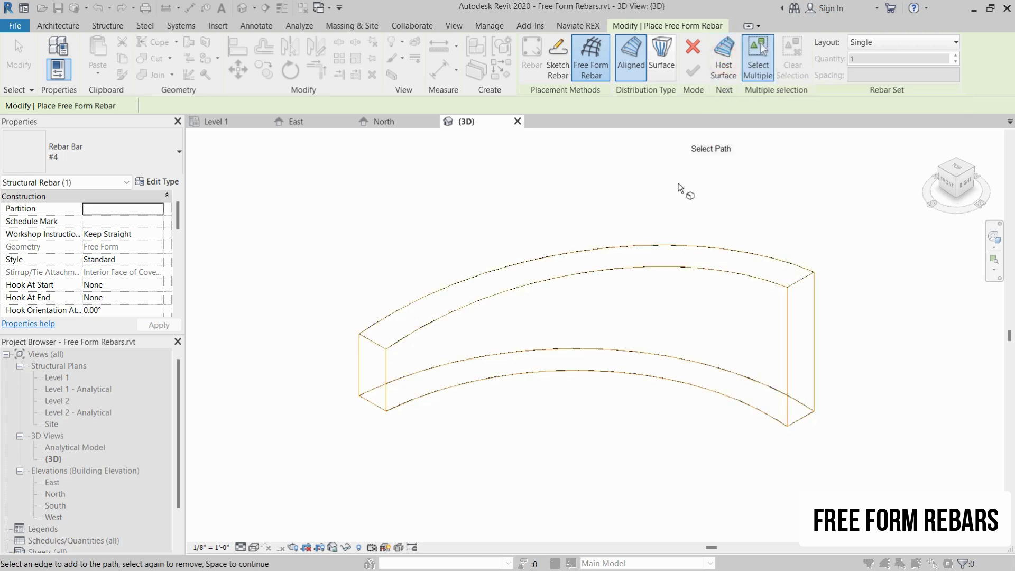
left_click(659, 379)
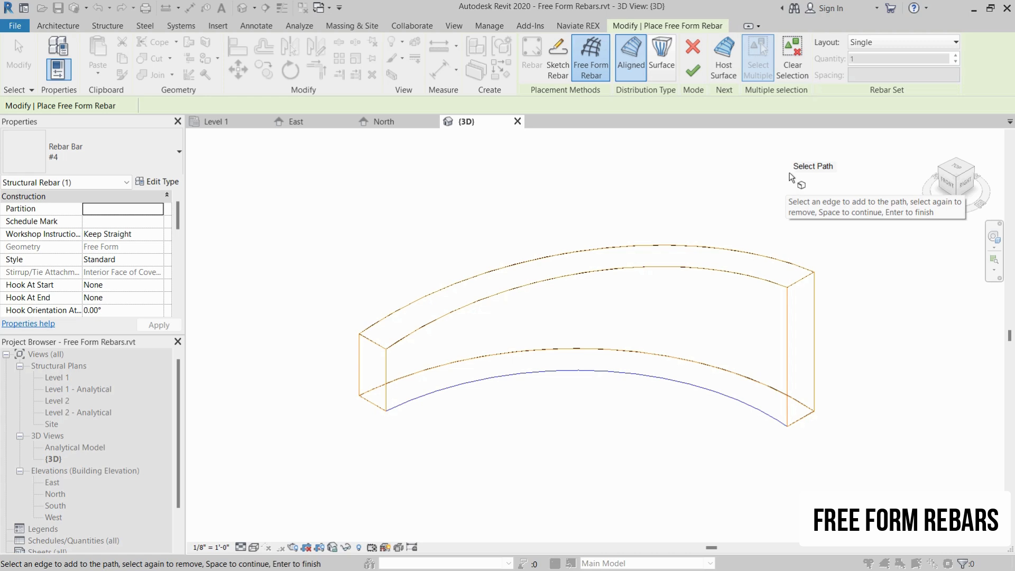
left_click(895, 43)
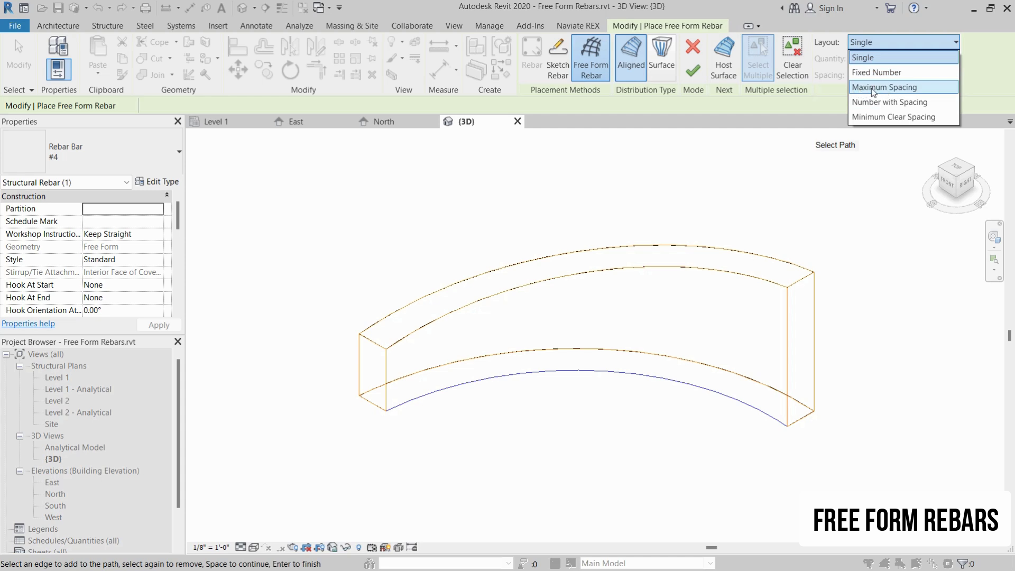
Step: Lay out the bars at 8" maximum spacing along the wall's bottom arc edge
left_click(865, 89)
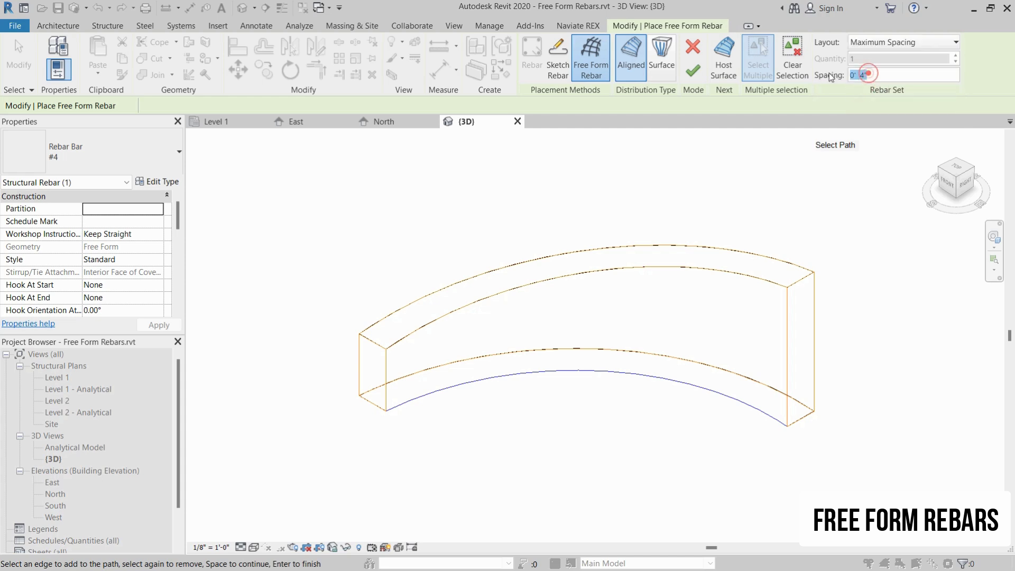
type("8")
key("Return")
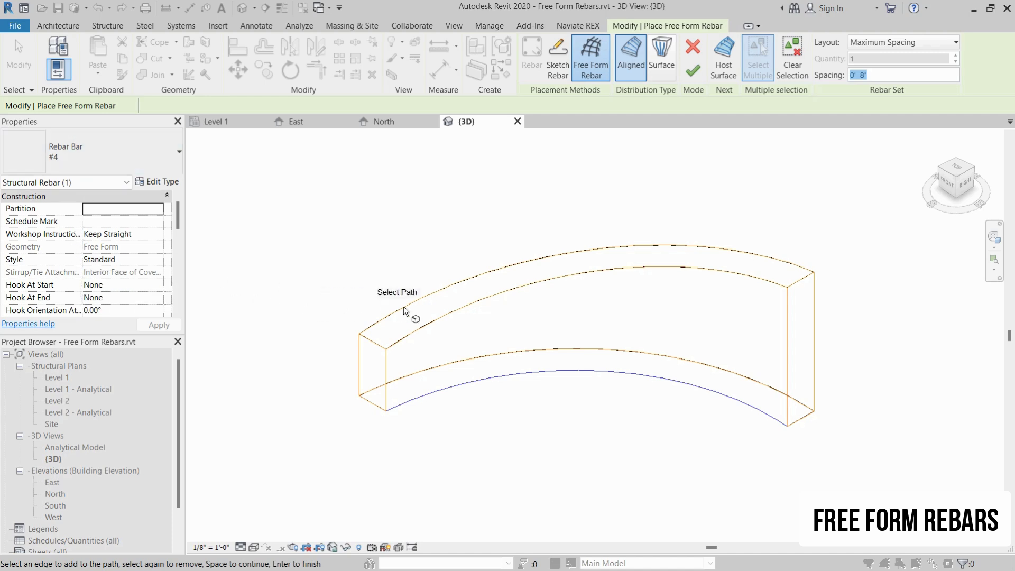
left_click(522, 371)
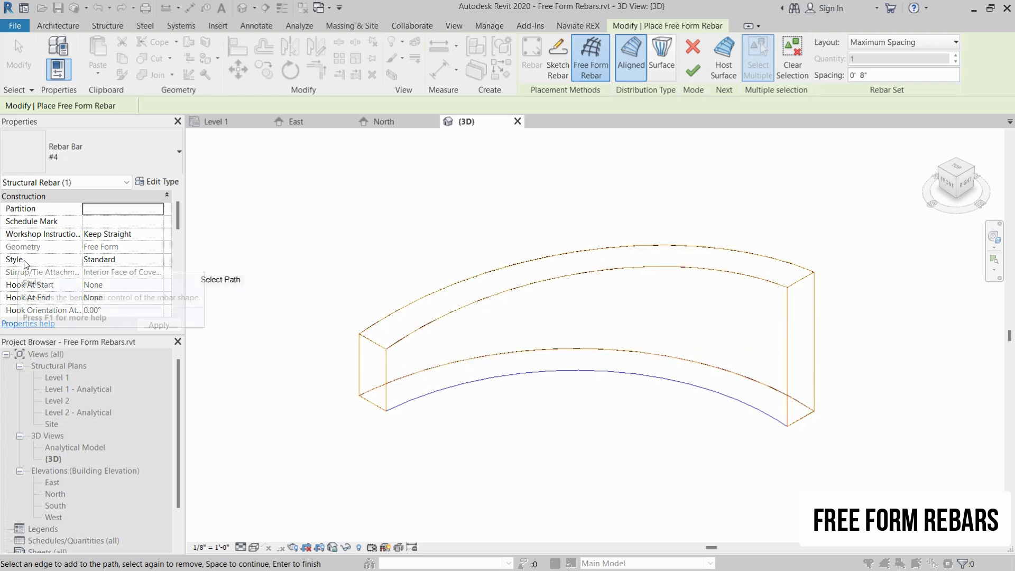
Step: Make the bars #3 Stirrup/Tie style with 135° hooks at both ends
left_click(159, 259)
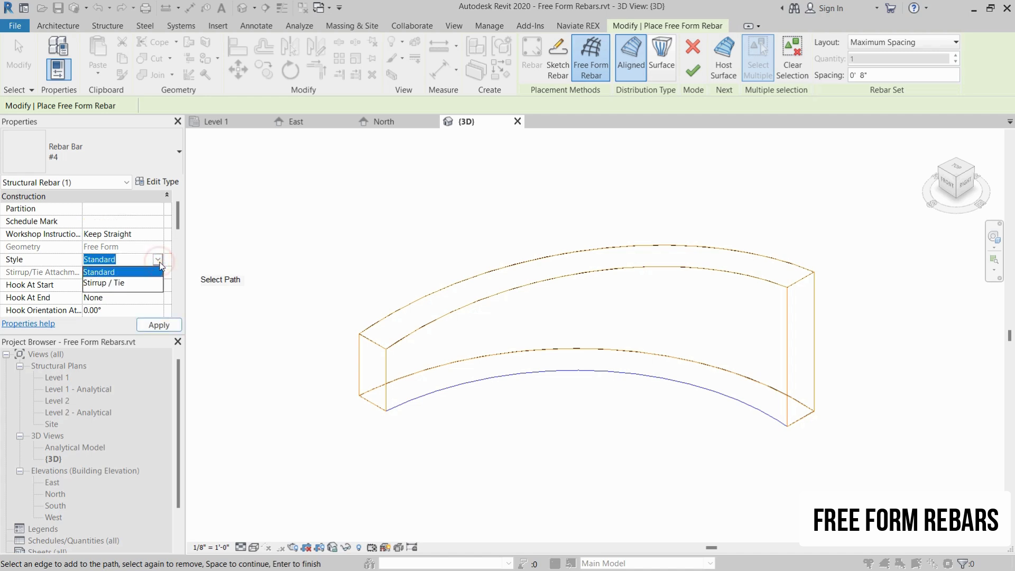
left_click(111, 284)
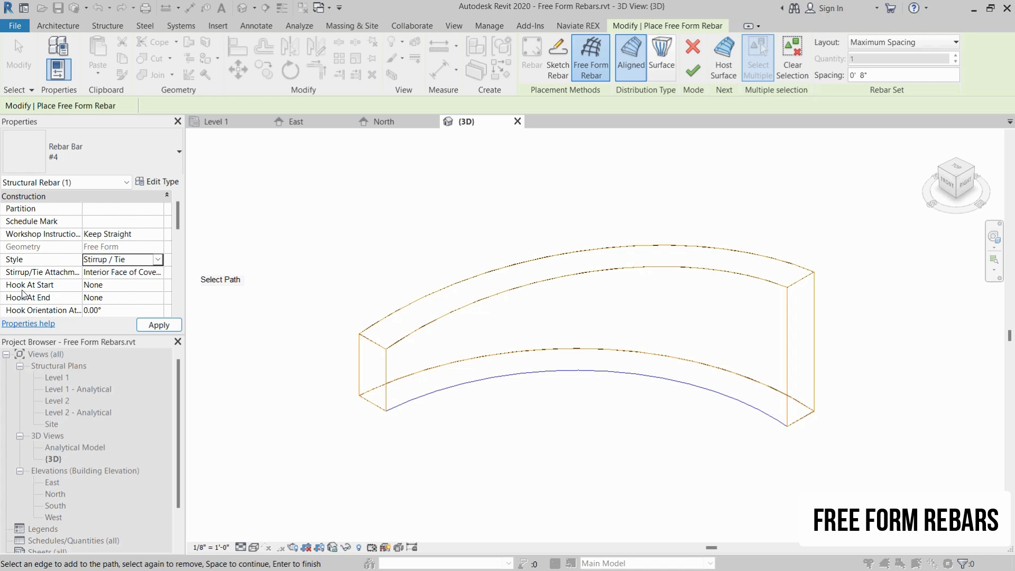
left_click(157, 286)
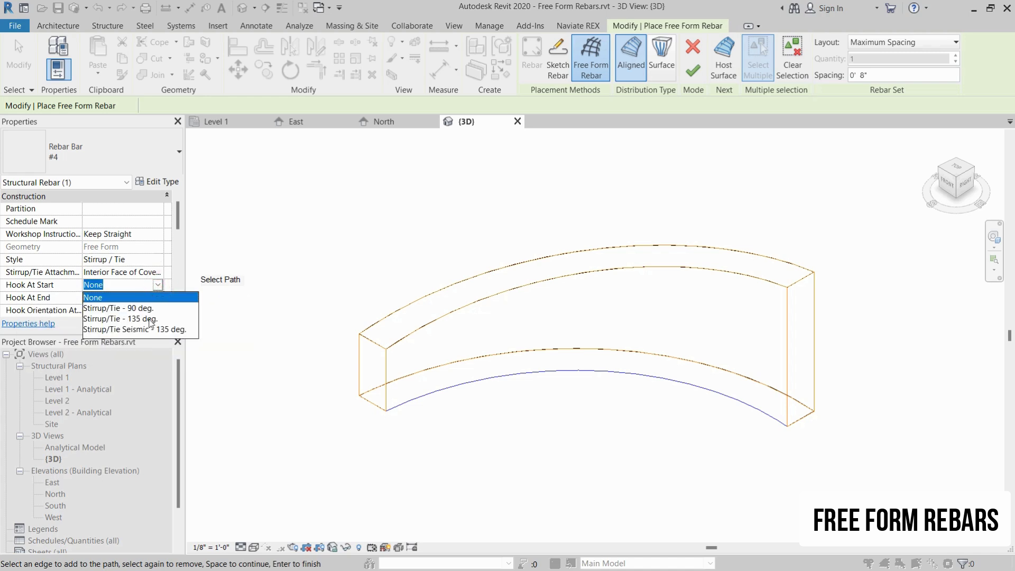
left_click(142, 319)
left_click(137, 297)
left_click(158, 297)
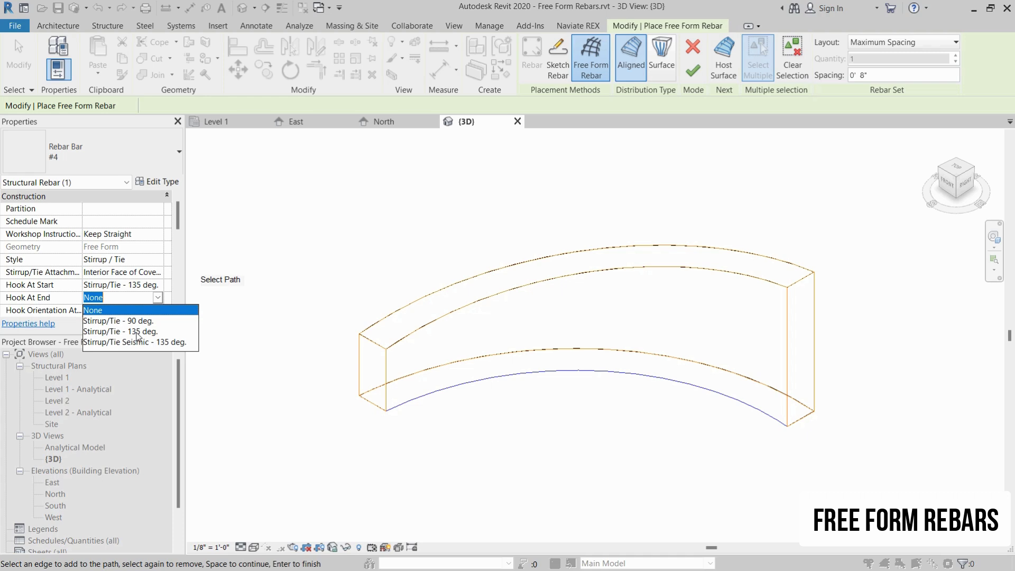
left_click(138, 332)
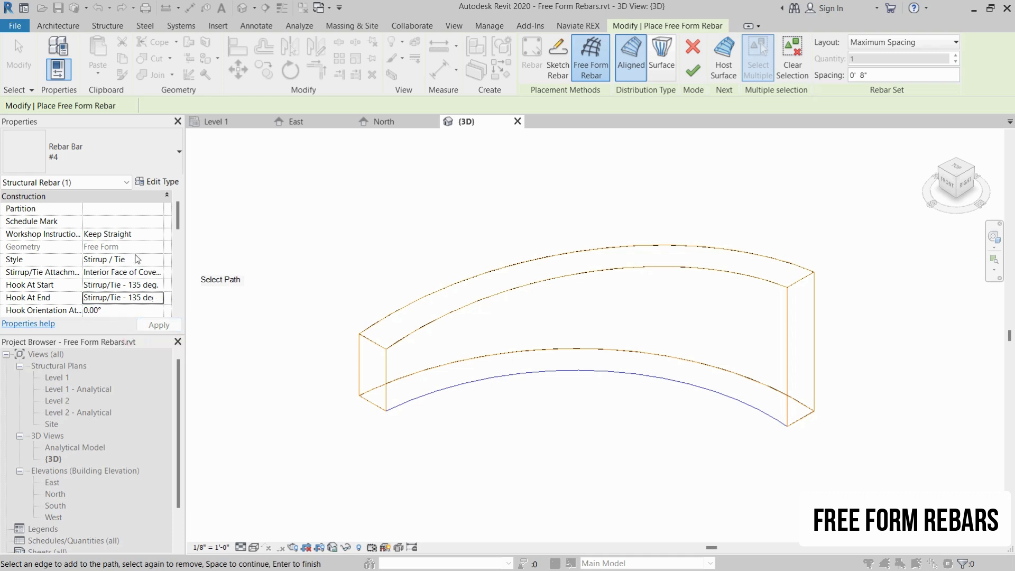
scroll(138, 258, "down", 1)
scroll(137, 259, "up", 1)
scroll(138, 259, "down", 1)
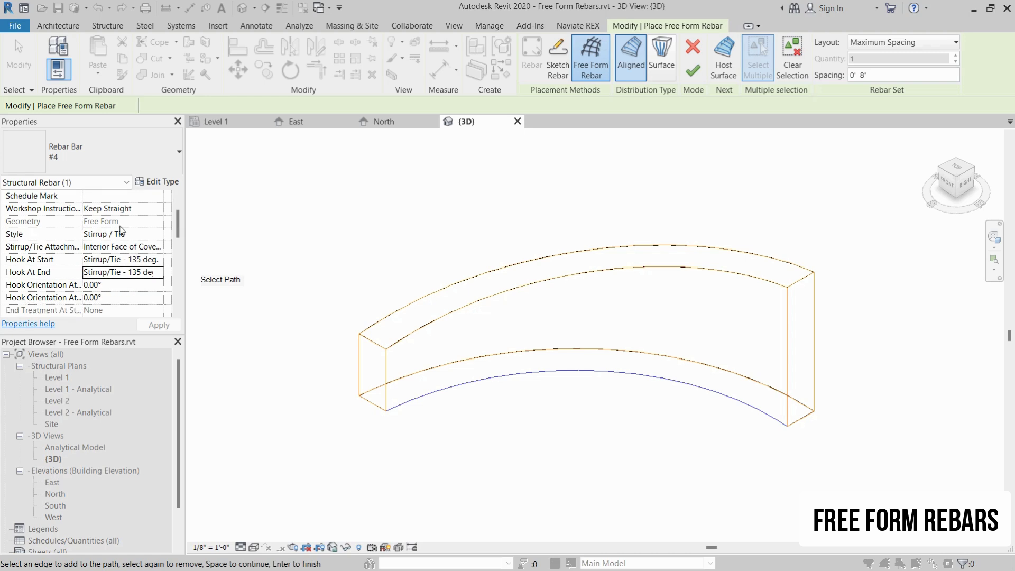
left_click(82, 154)
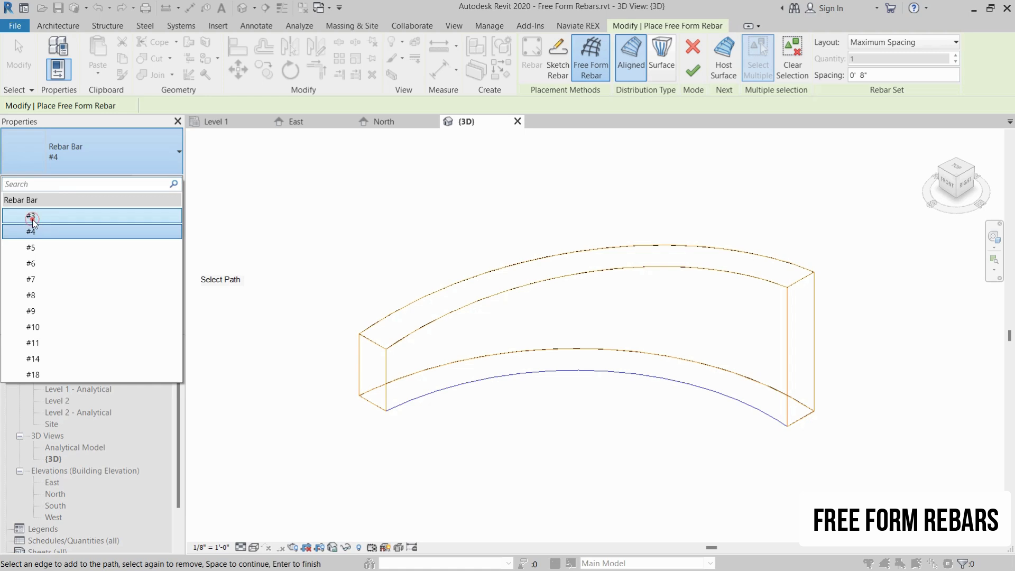
left_click(33, 220)
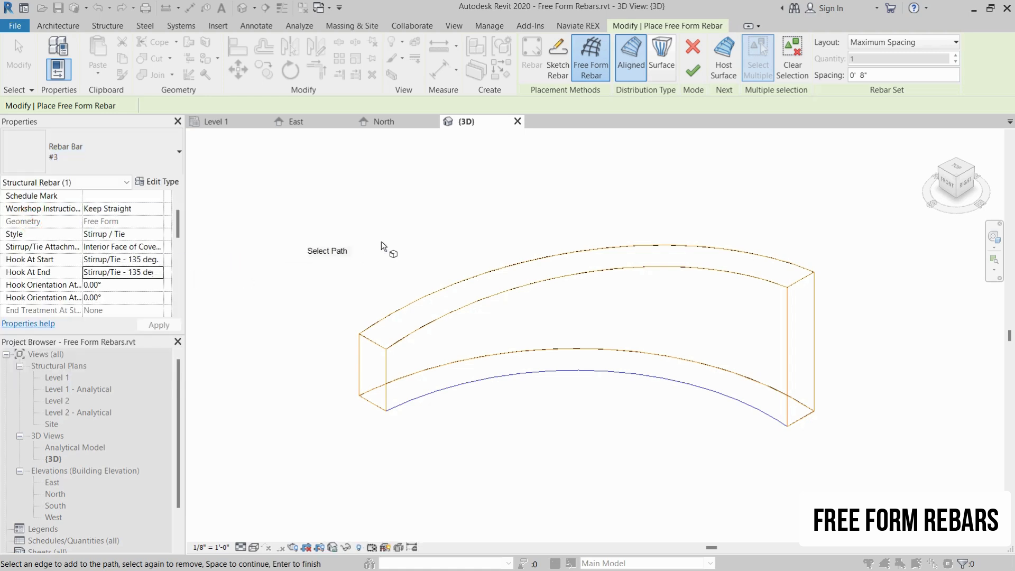
Step: Finish the 34-bar #3 stirrup set and select it to check its placement
left_click(693, 72)
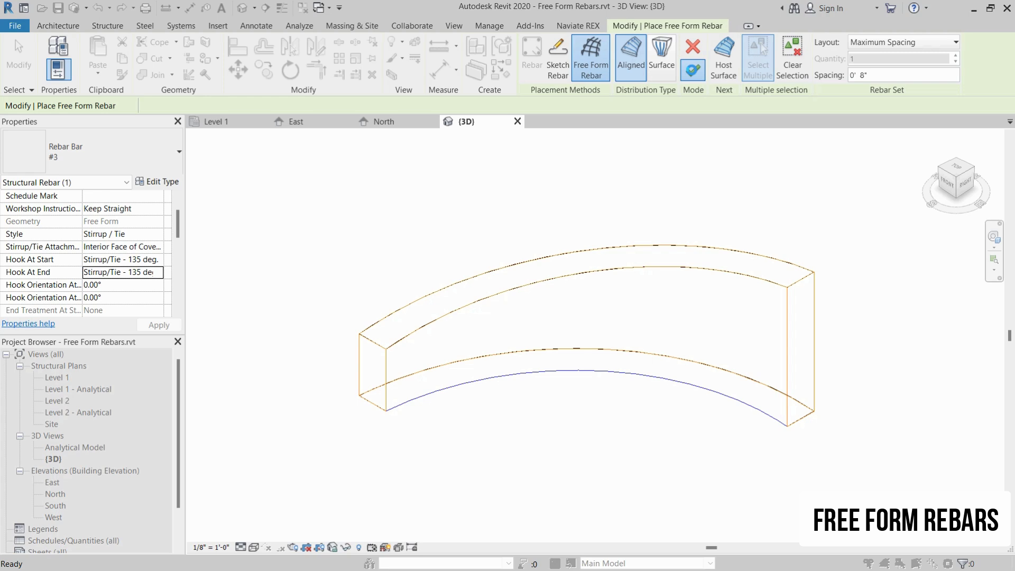
scroll(629, 407, "up", 3)
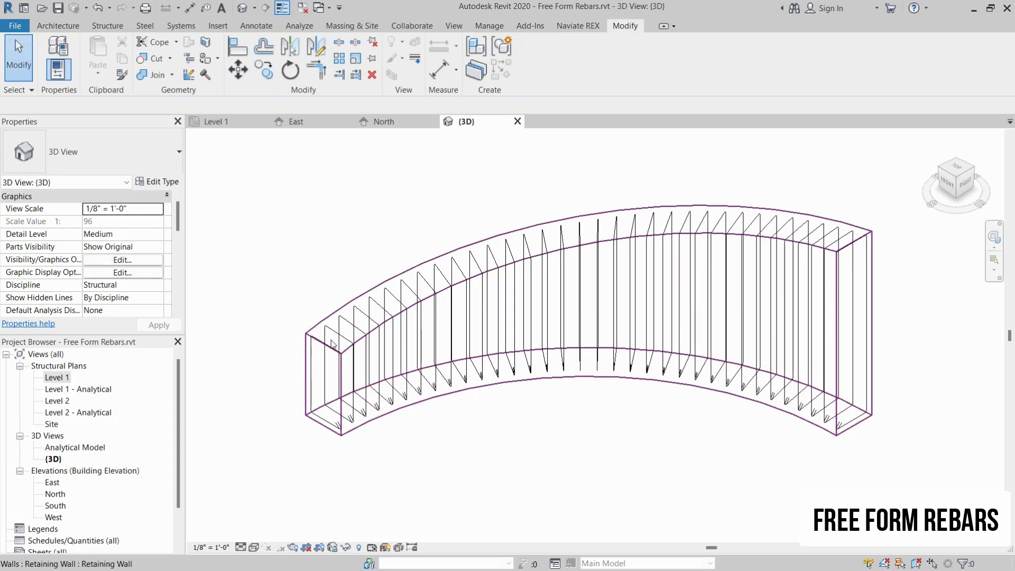
left_click(335, 335)
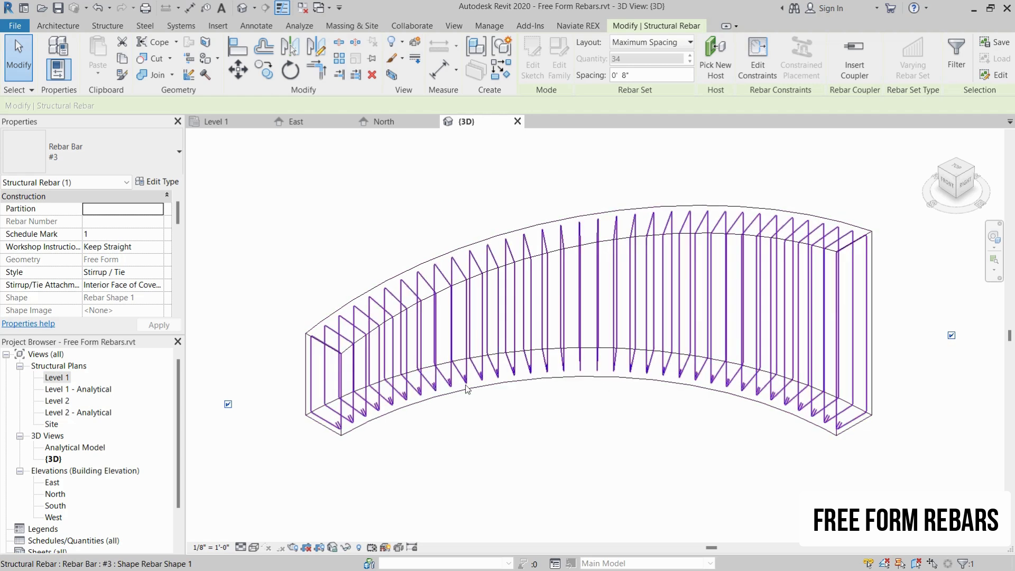
left_click(494, 413)
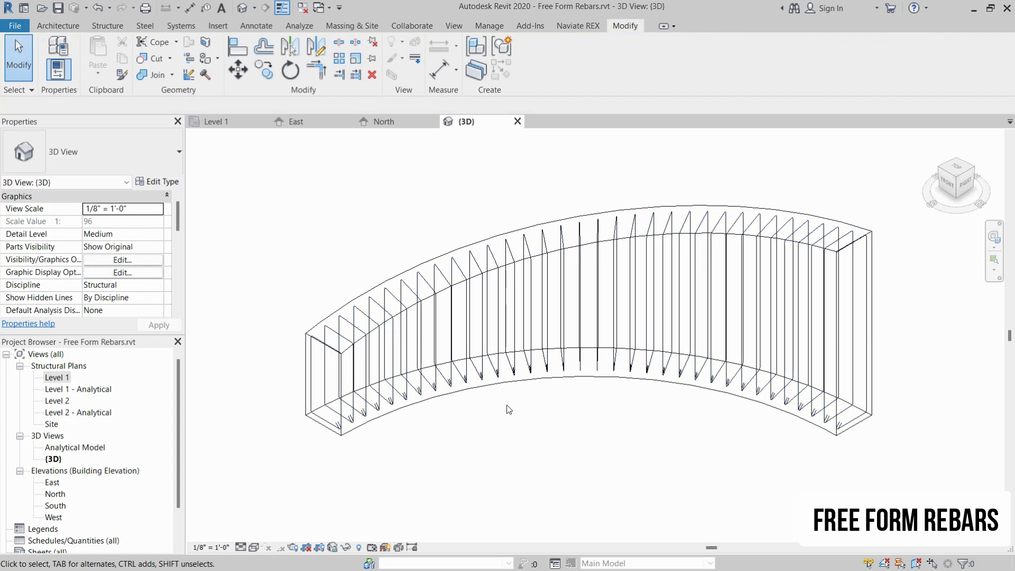
middle_click_drag(508, 410, 493, 413)
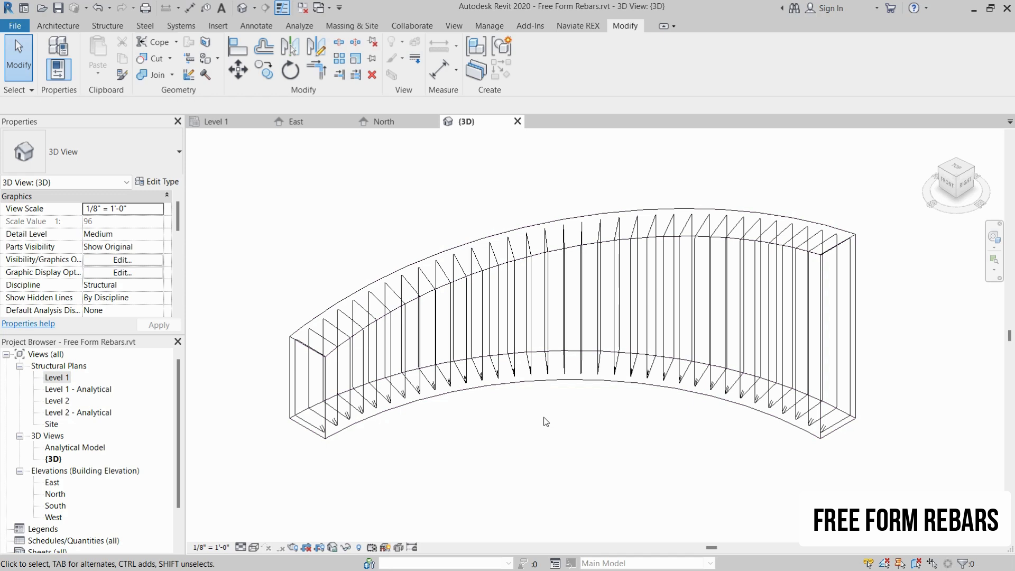
Step: Start a Surface-distributed free form rebar hosted on the curved wall's inner face
left_click(552, 387)
left_click(586, 56)
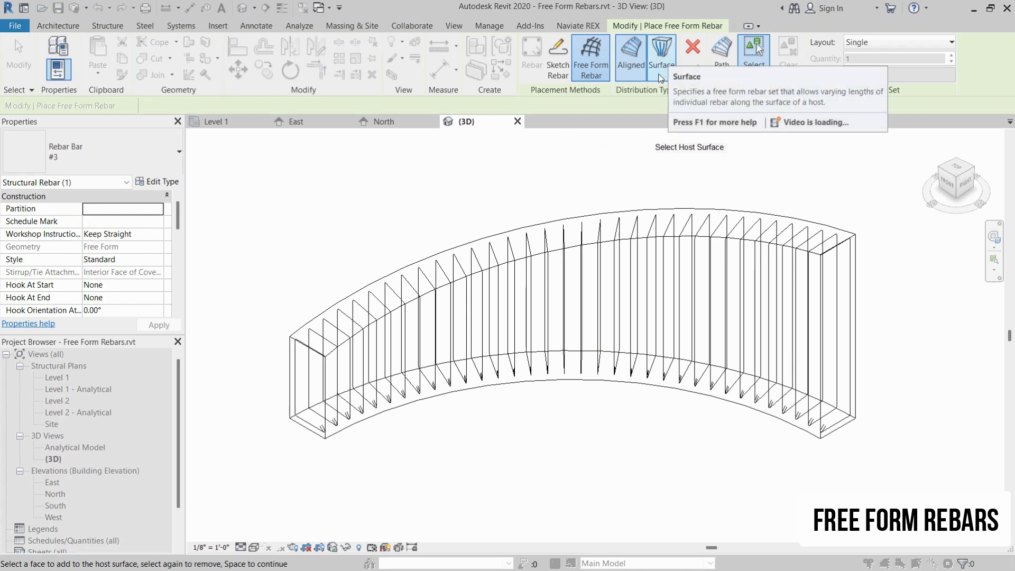
left_click(661, 57)
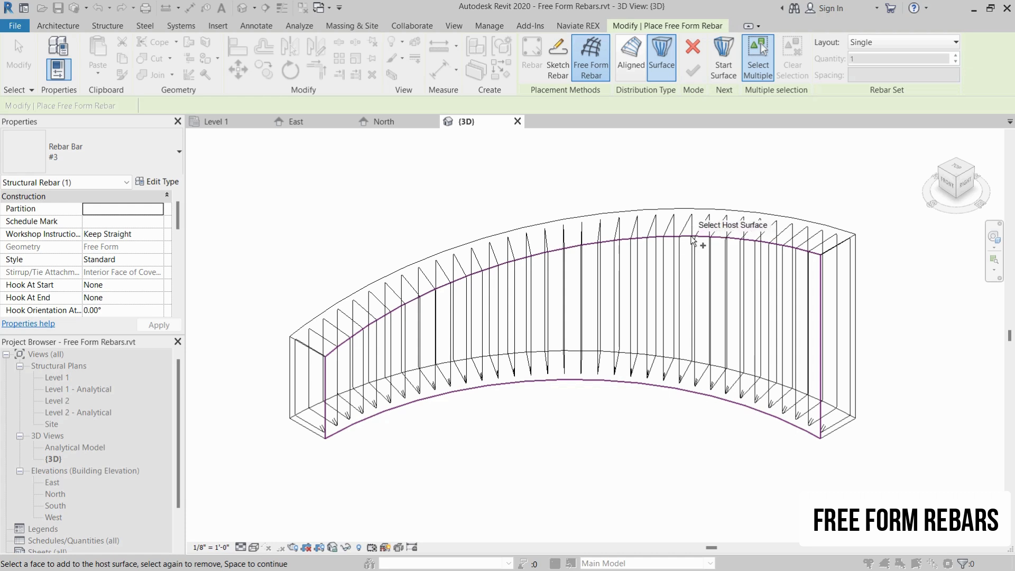
left_click(693, 241)
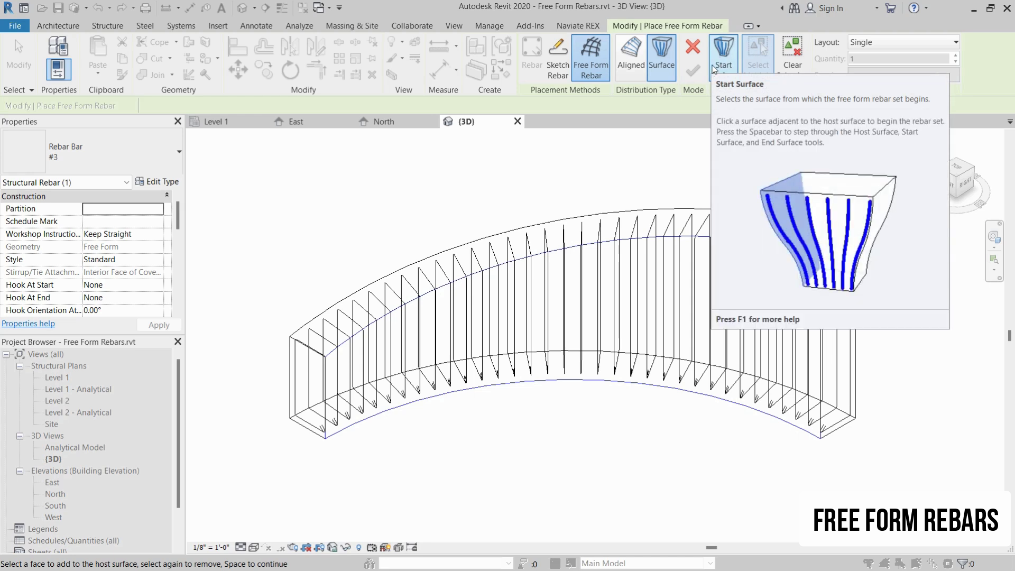
Step: Pick the wall's top face as start surface and its bottom face as end surface
left_click(722, 50)
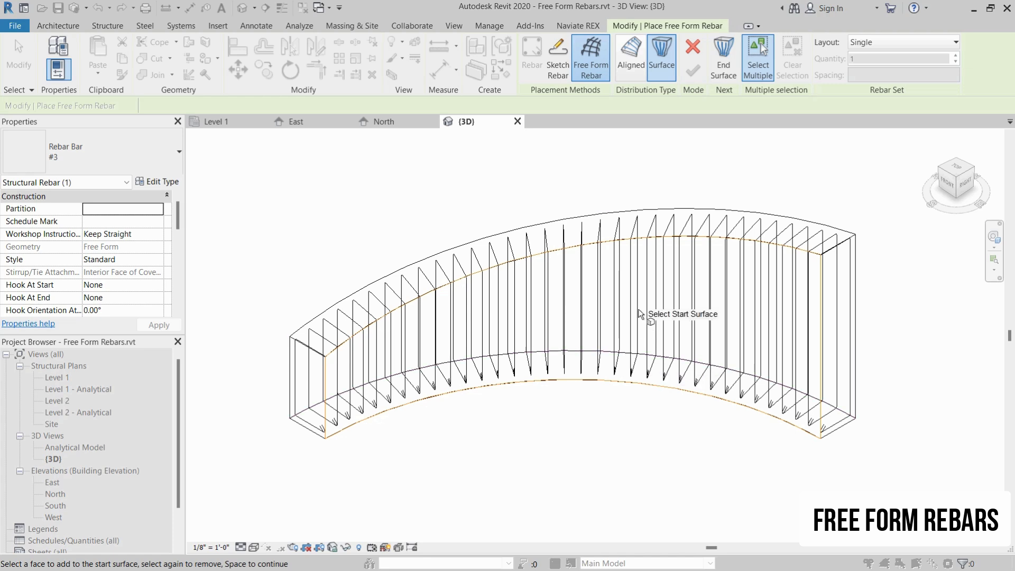
left_click(638, 214)
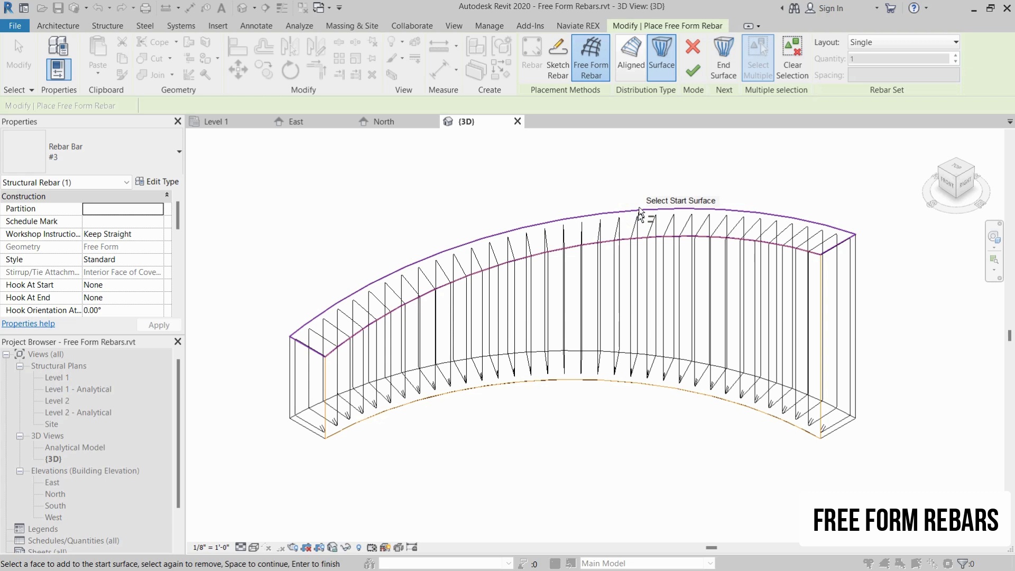
left_click(724, 65)
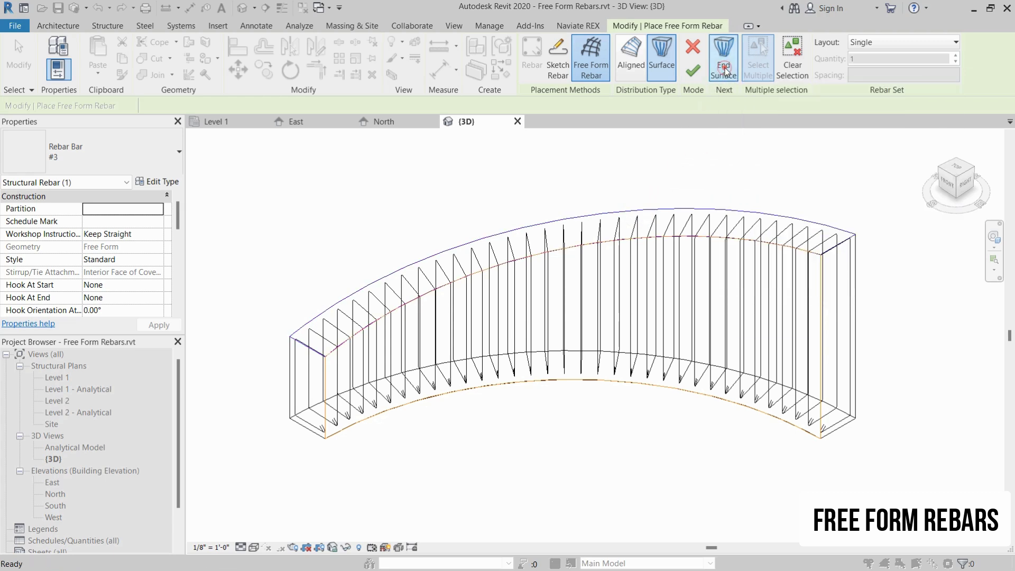
left_click(654, 393)
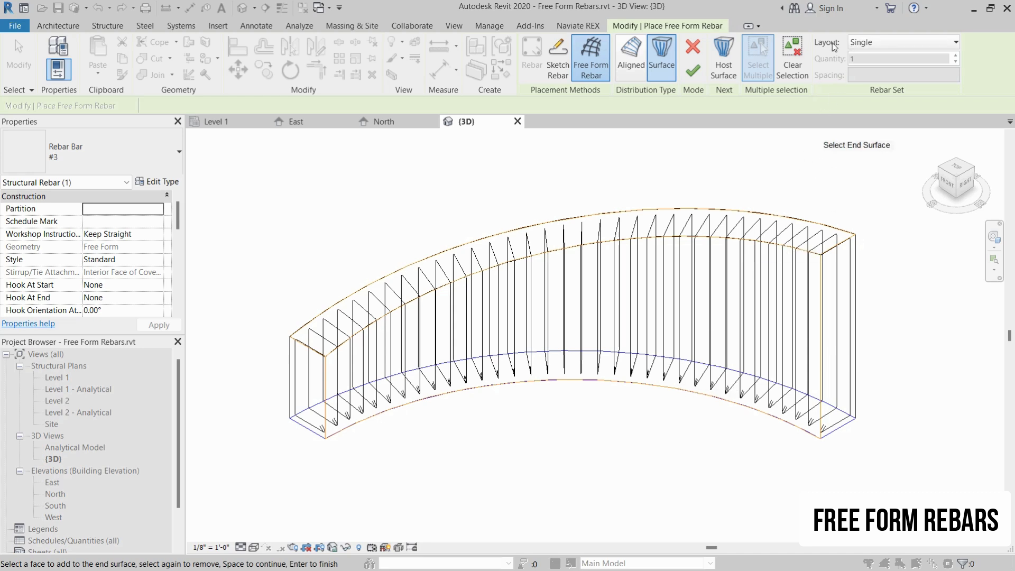
left_click(886, 44)
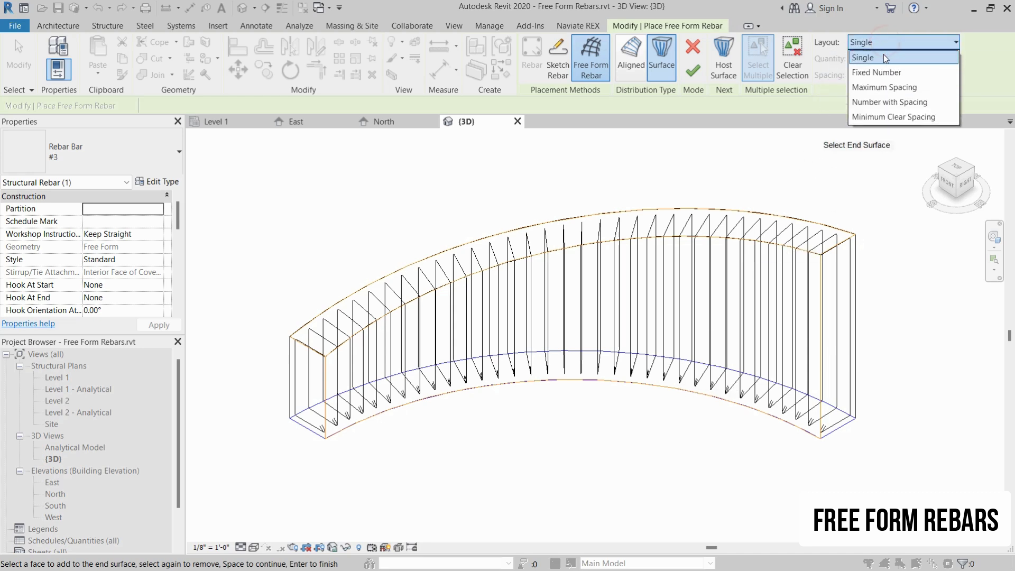
Step: Lay out the bars at a 6-inch maximum spacing
left_click(874, 73)
left_click_drag(873, 72, 833, 78)
type("6")
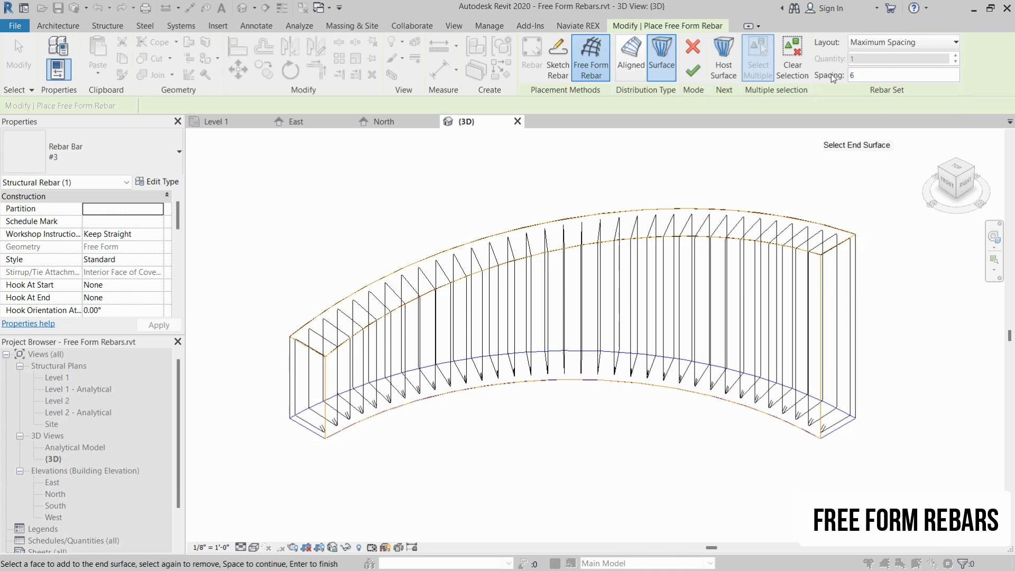
key("Return")
Step: Use #4 bars with Standard - 180 deg. hooks at both start and end
left_click(126, 155)
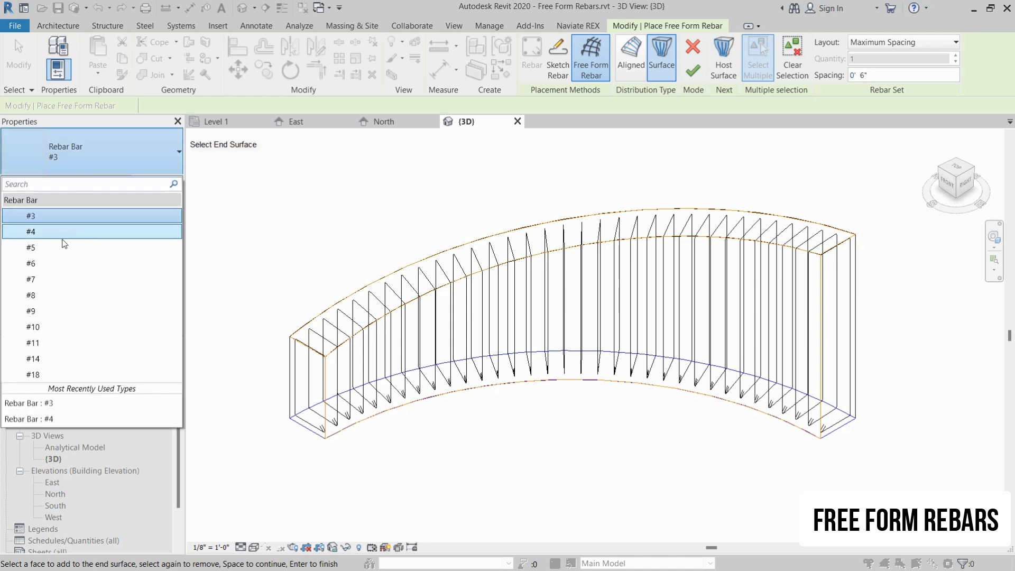
left_click(34, 233)
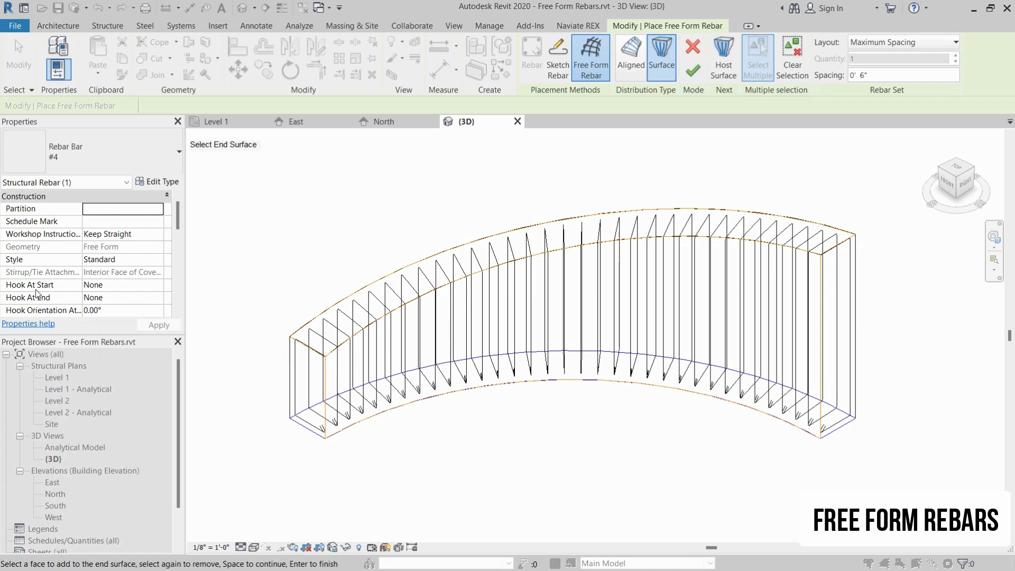
left_click(161, 289)
left_click(158, 286)
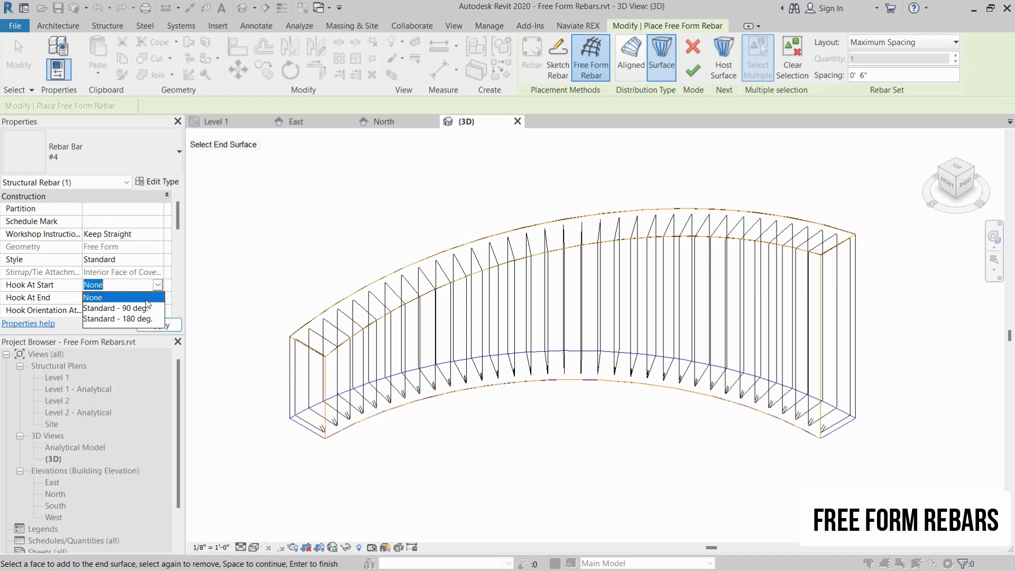
left_click(125, 318)
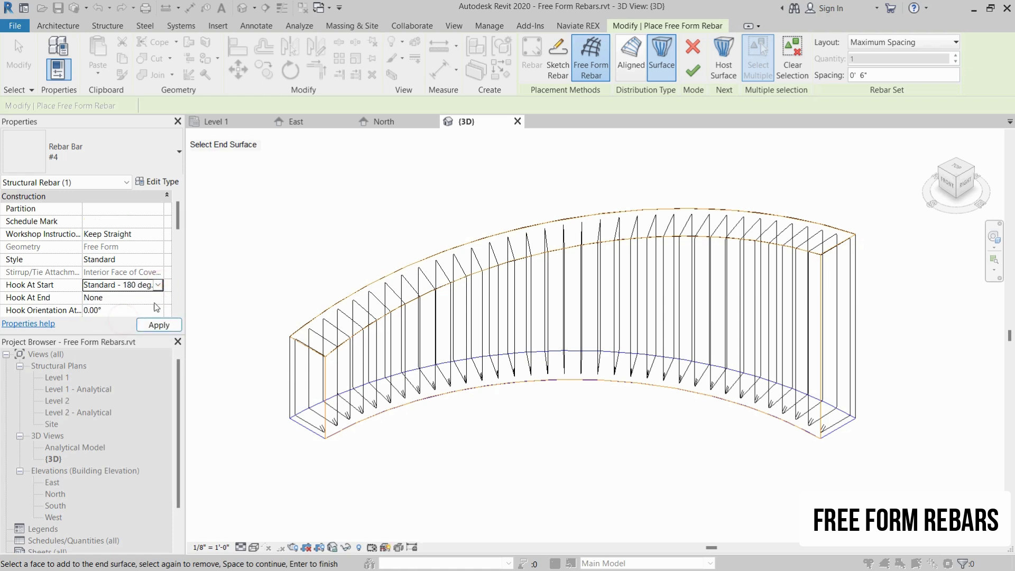
left_click(121, 297)
left_click(158, 298)
left_click(128, 331)
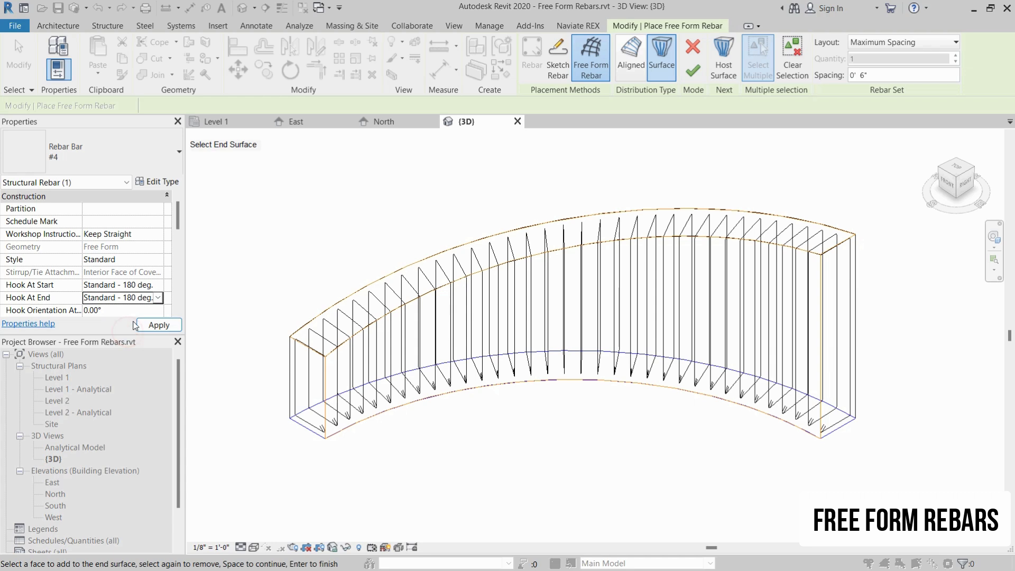
left_click(154, 324)
Step: Finish the 19-bar rebar set, exit the tool, and inspect the result
left_click(694, 71)
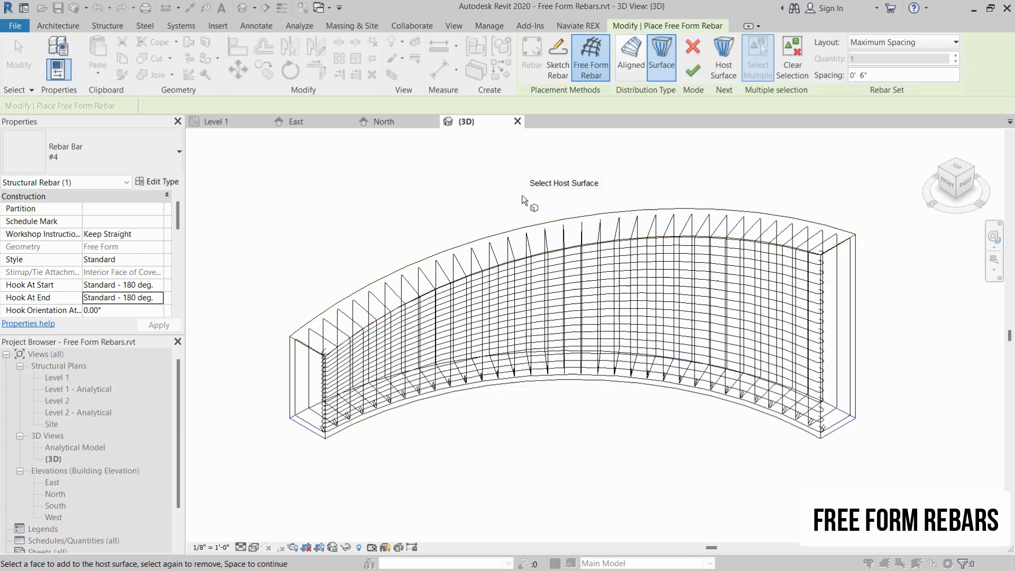
key("Escape")
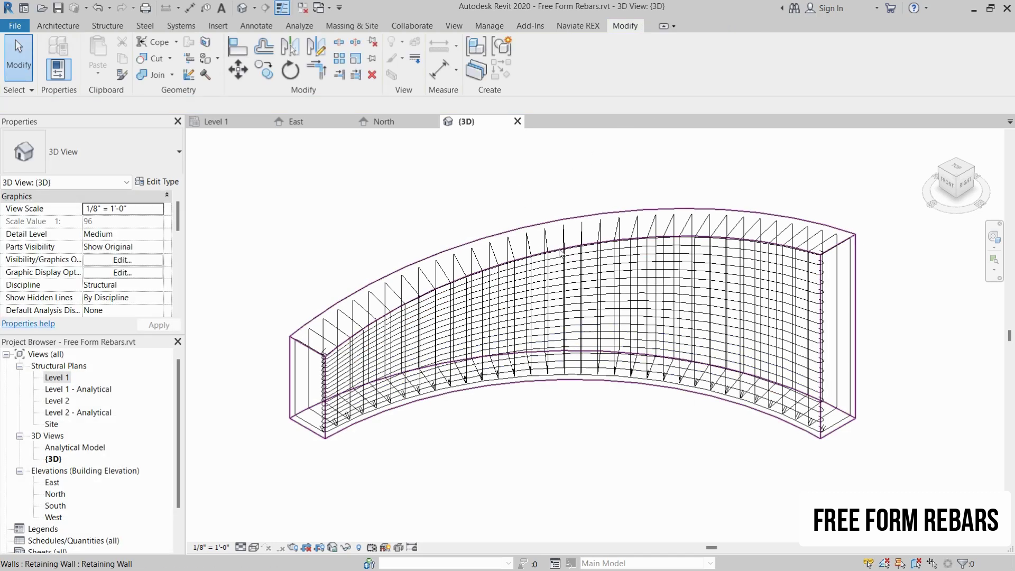
left_click(574, 256)
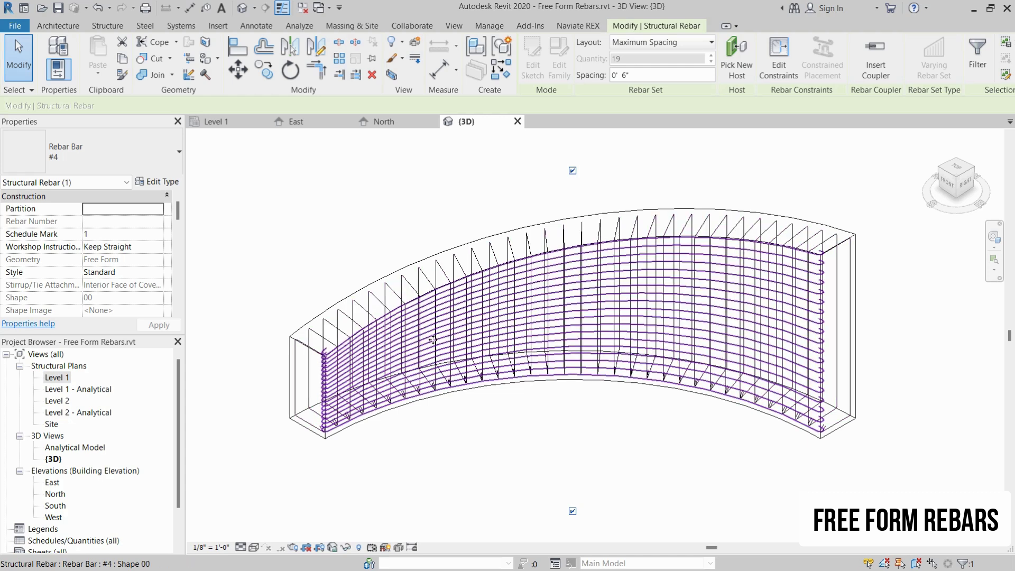
left_click(474, 426)
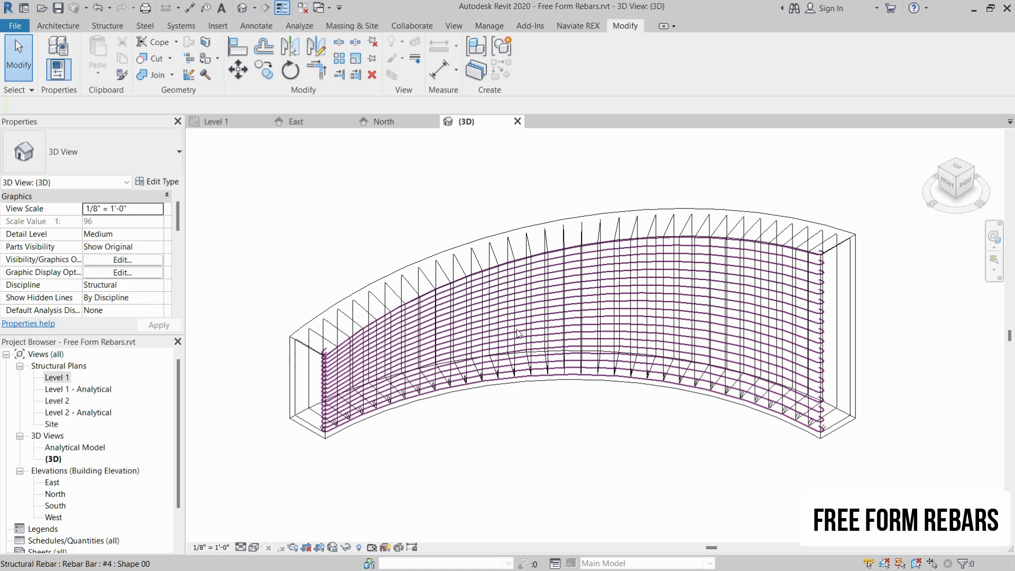
Step: Select the wall and start a Surface-distributed free form rebar hosted on its larger face
left_click(522, 229)
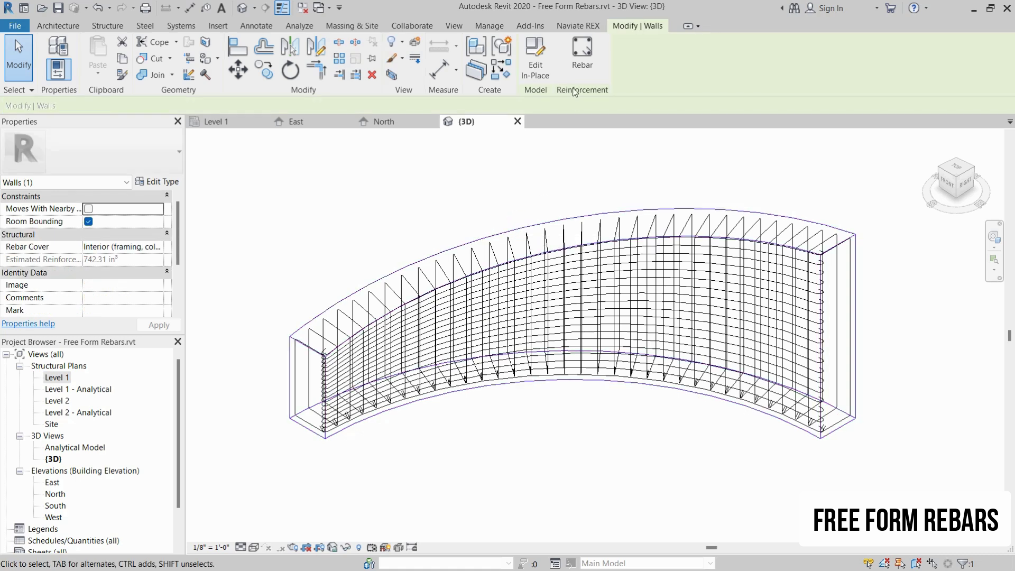
left_click(580, 65)
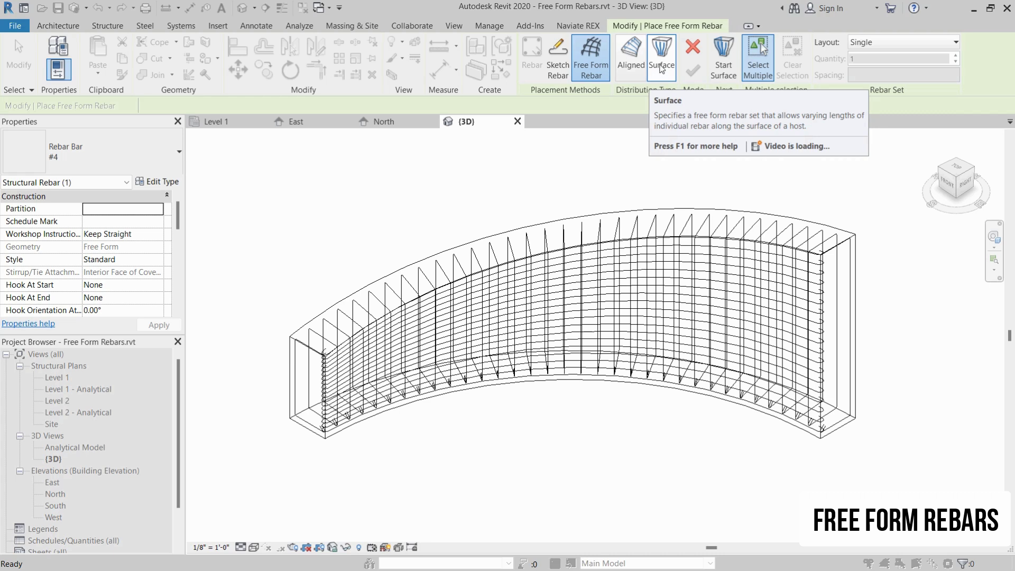
left_click(656, 76)
left_click(656, 76)
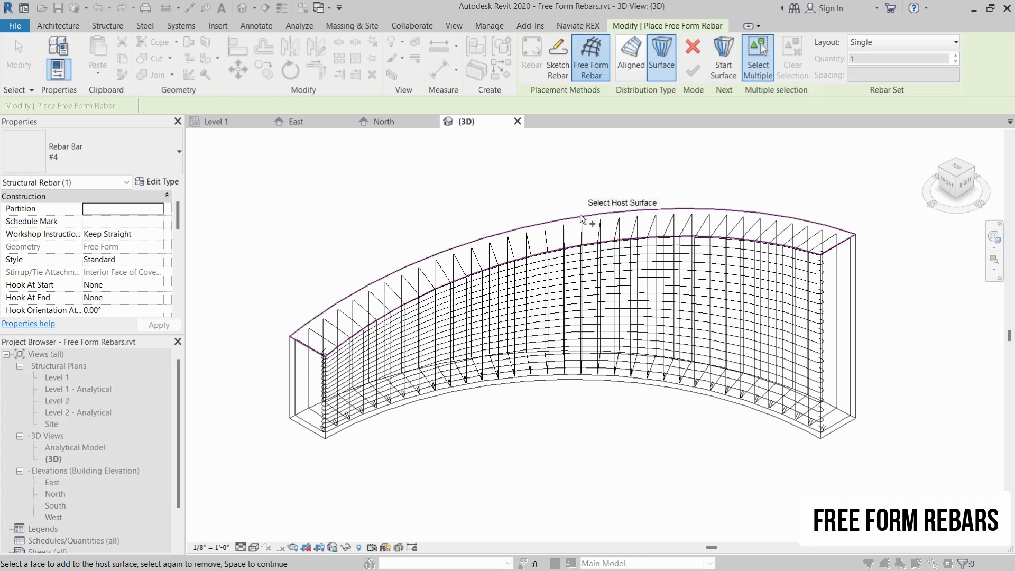
key("Tab")
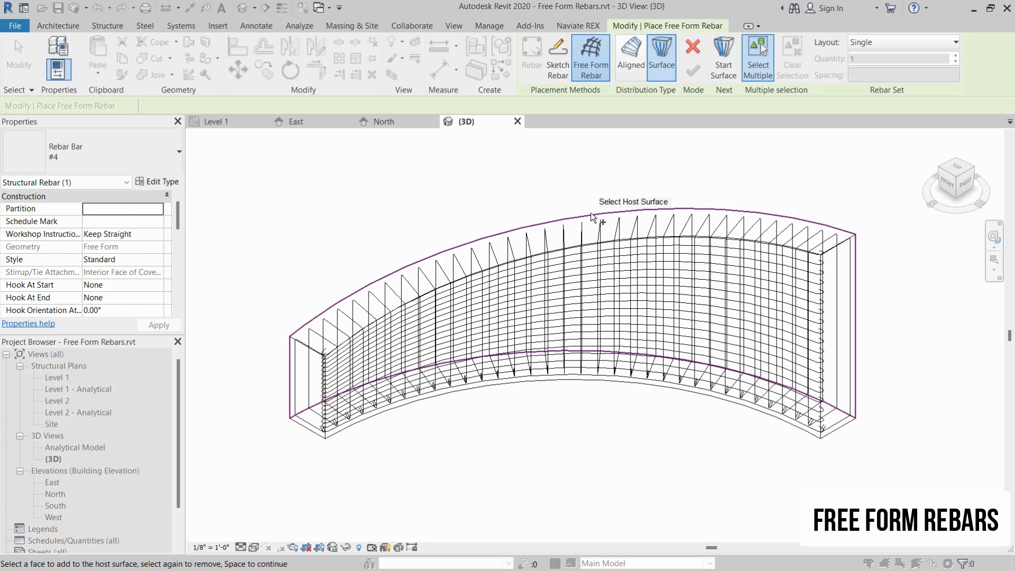
left_click(592, 216)
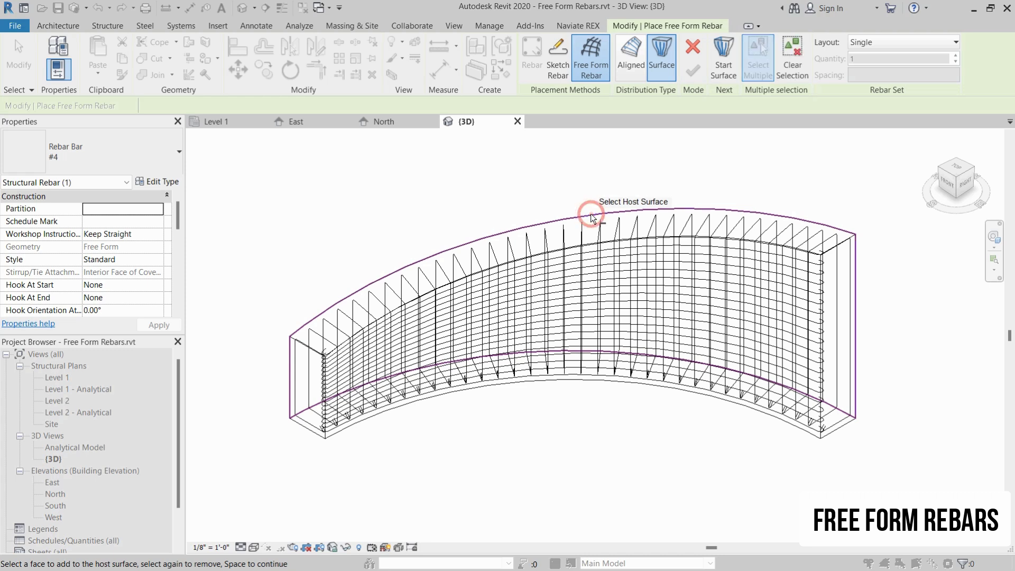
Step: Pick the wall's top face as start surface and bottom face as end surface
left_click(722, 79)
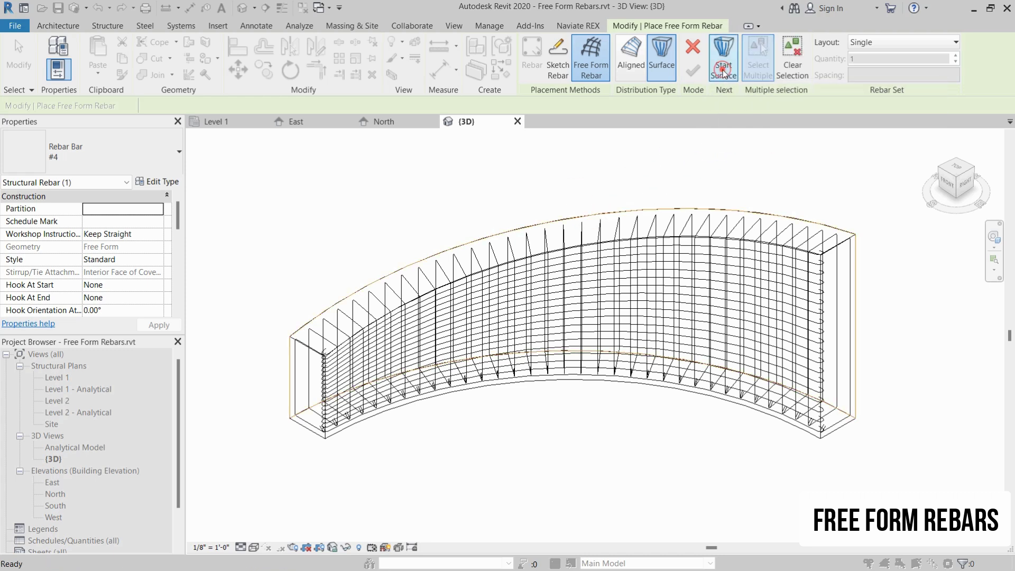
left_click(613, 218)
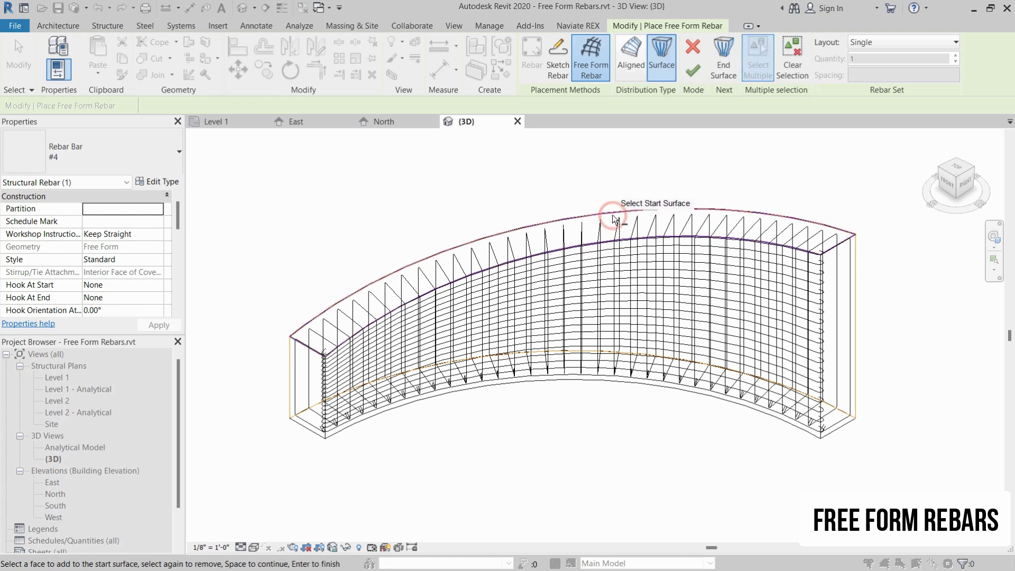
left_click(724, 66)
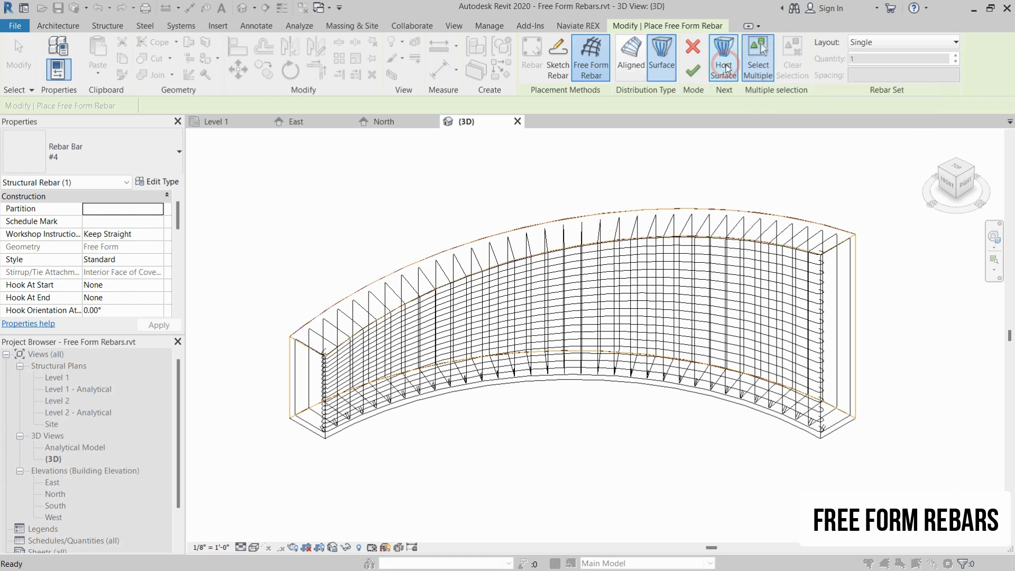
left_click(624, 390)
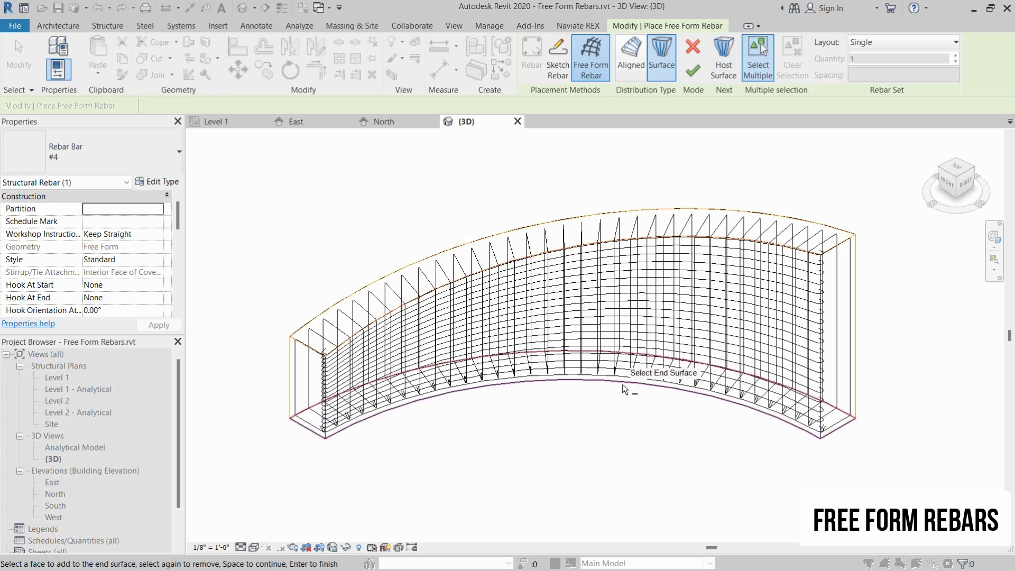
left_click(624, 389)
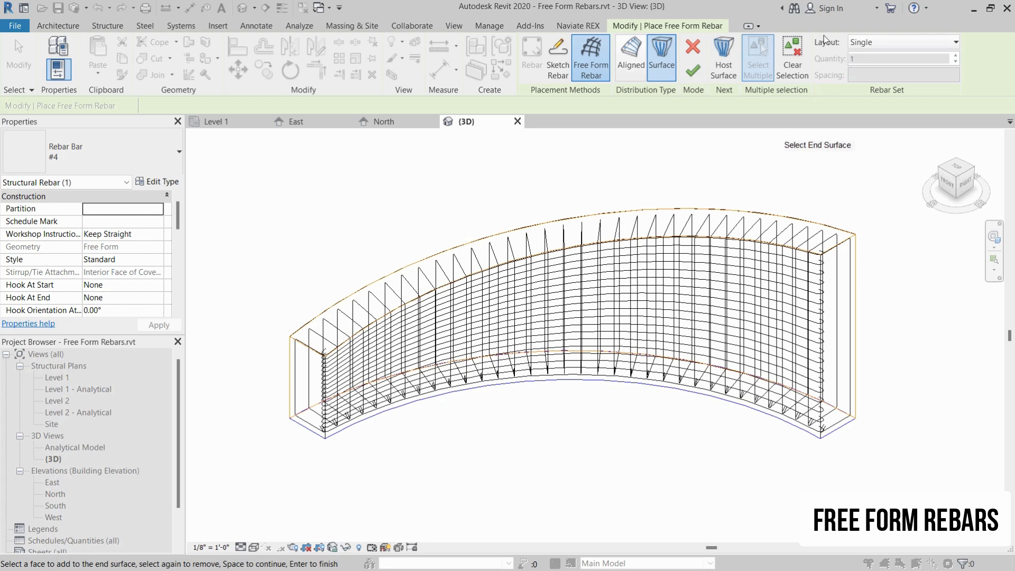
Step: Set the layout to Maximum Spacing of 6 inches
left_click(878, 42)
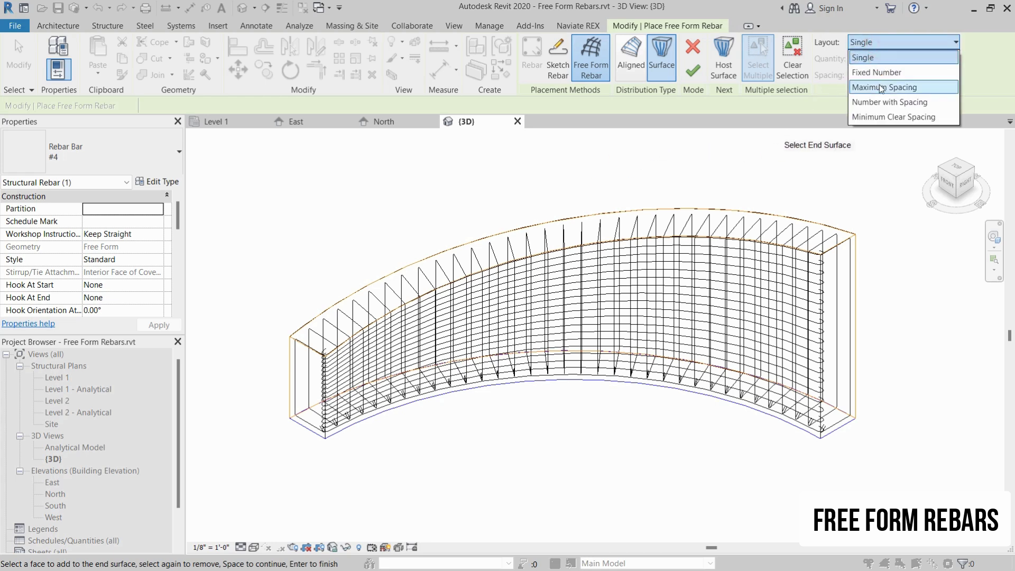
left_click(881, 87)
triple_click(875, 80)
type("6")
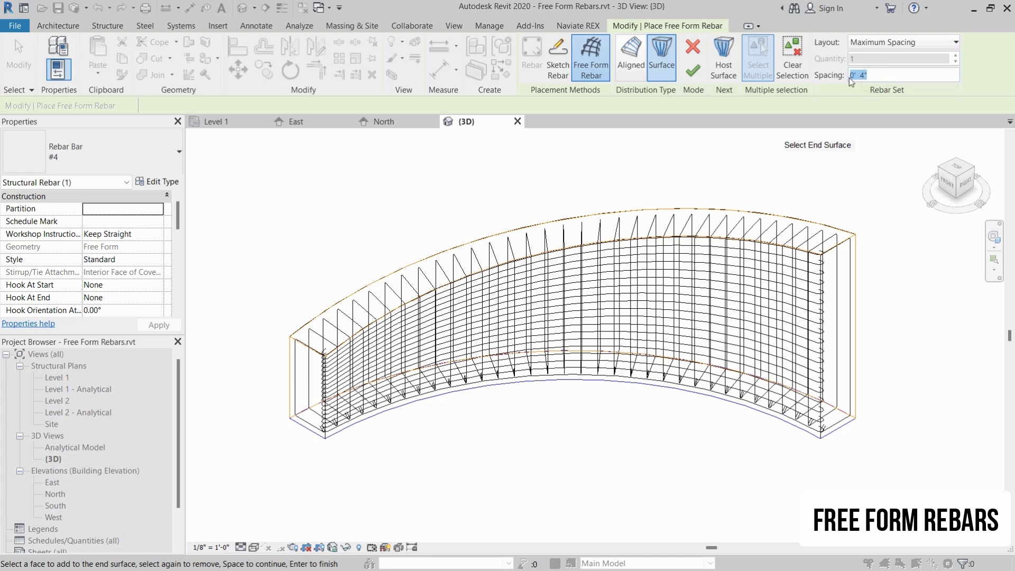
key("Return")
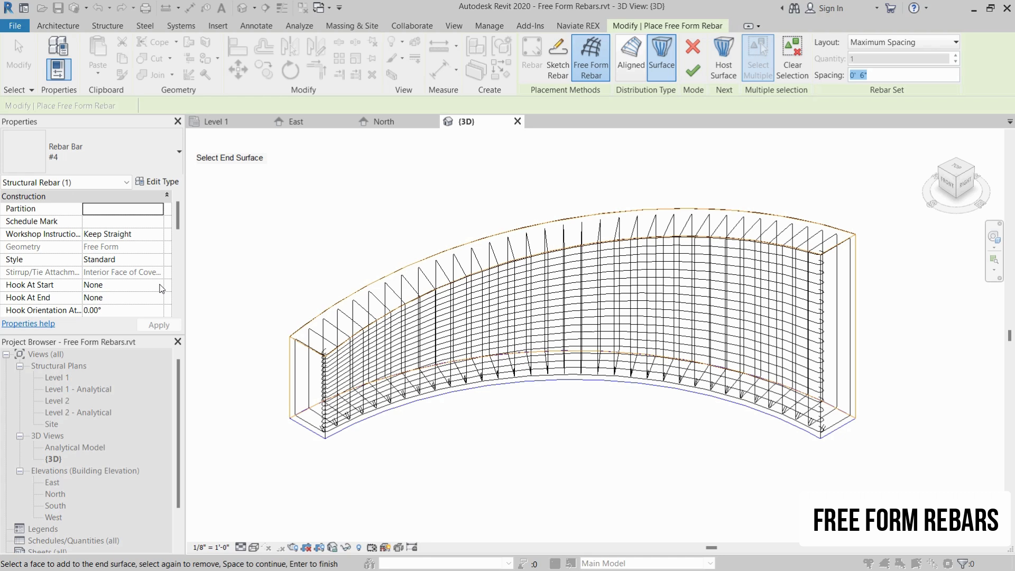
Step: Give the bars Standard - 180 deg. hooks at both ends and generate the set
left_click(159, 285)
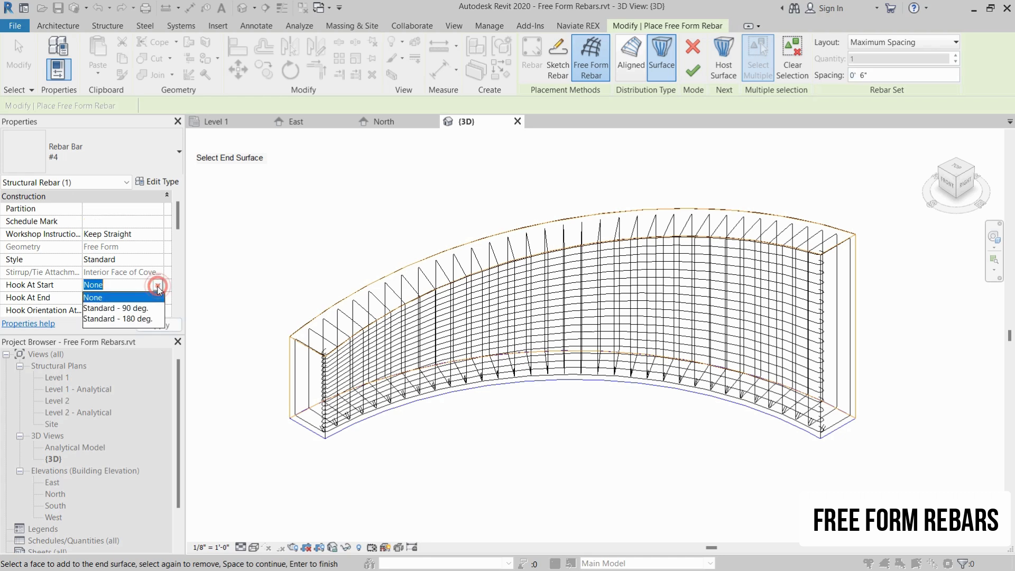
left_click(137, 319)
left_click(158, 298)
left_click(136, 330)
left_click(154, 324)
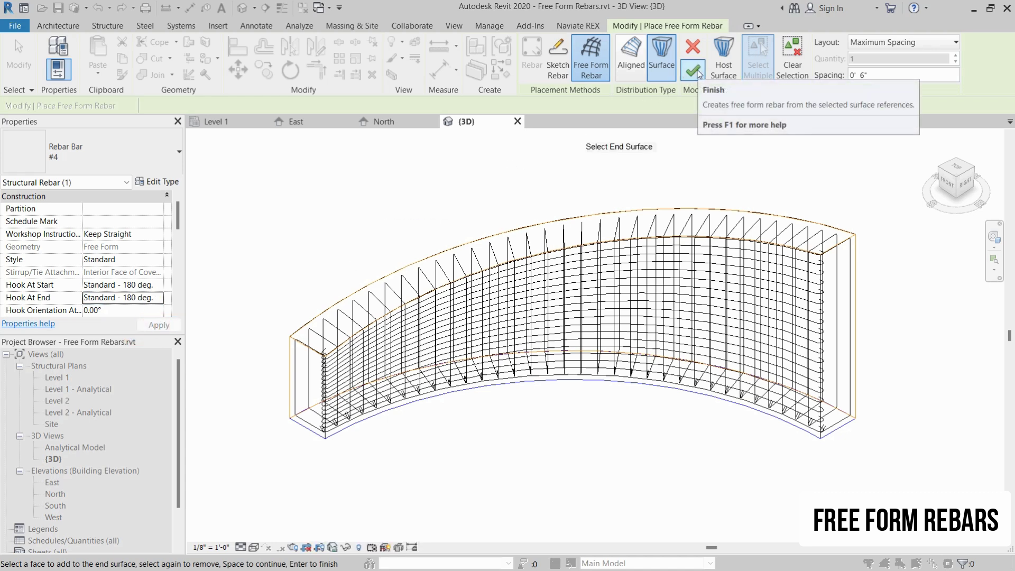
left_click(687, 79)
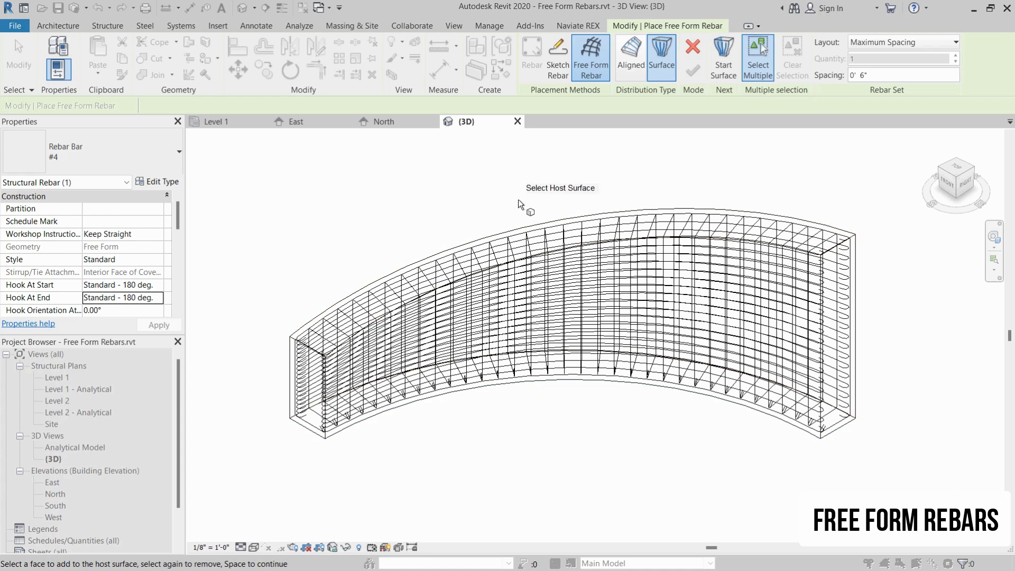
Step: Window-select the wall and its rebar, then filter to keep only the 72 Structural Rebar items
key("Escape")
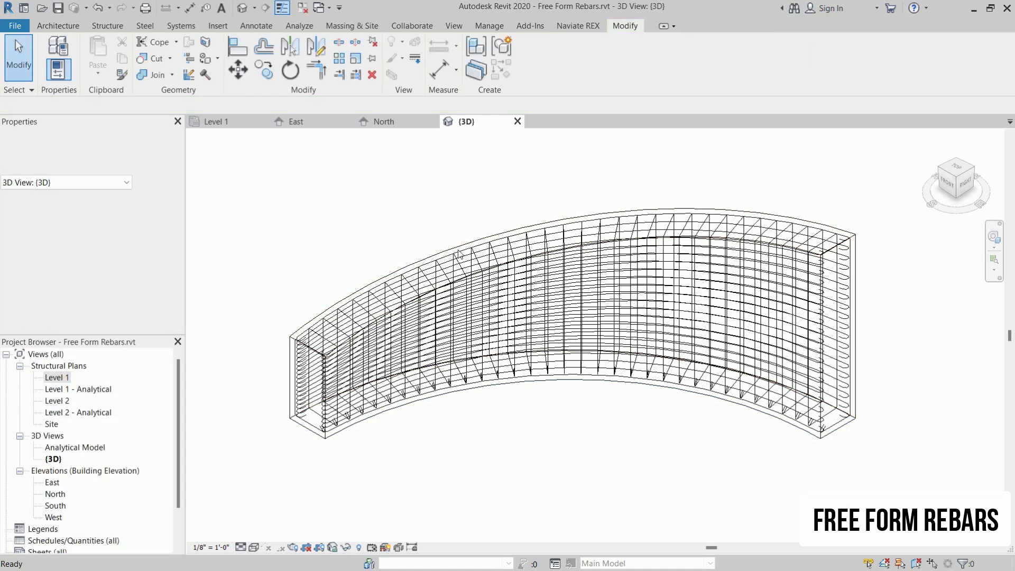
left_click(463, 258)
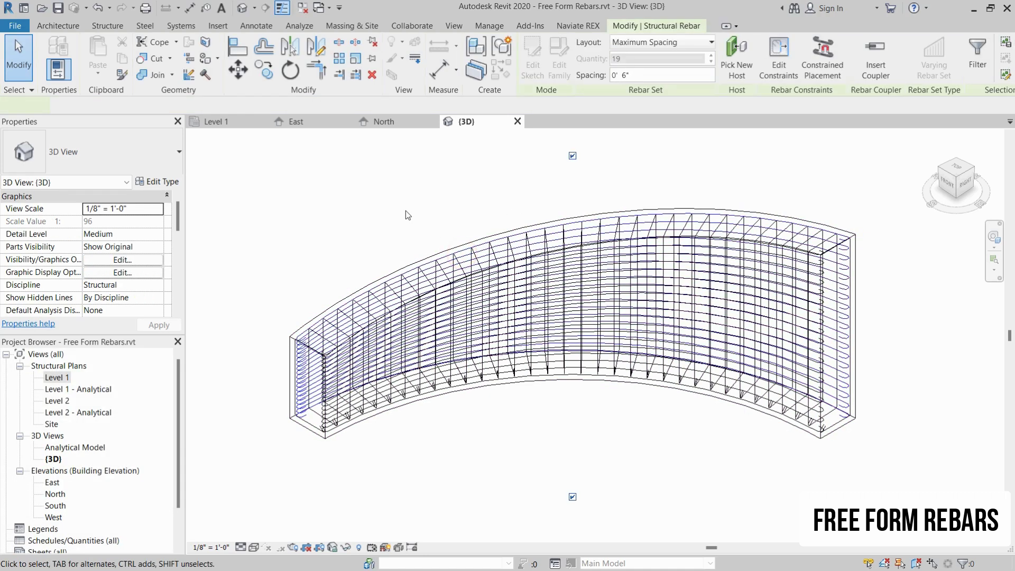
left_click(405, 210)
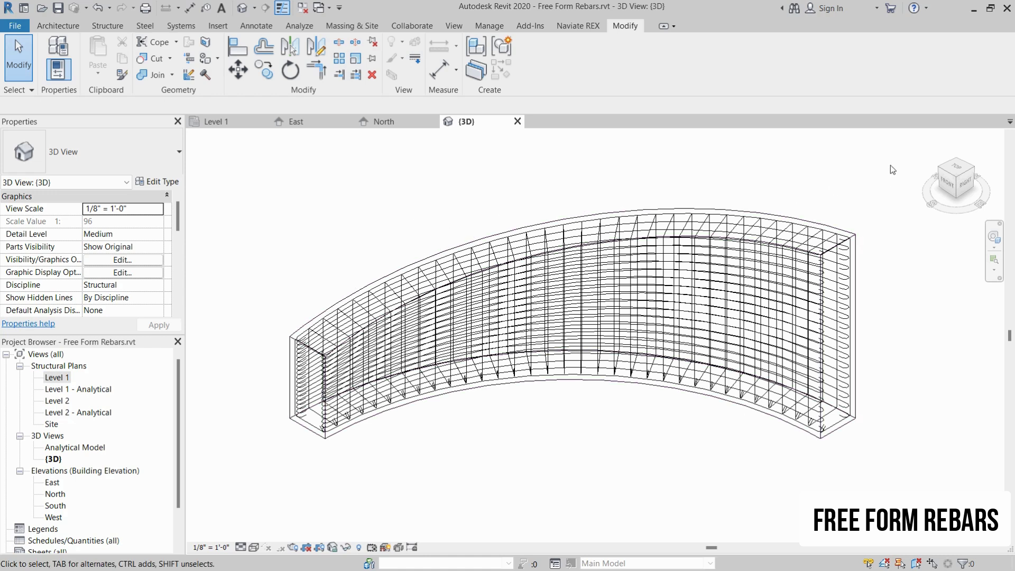
left_click_drag(890, 163, 309, 448)
left_click_drag(251, 477, 250, 476)
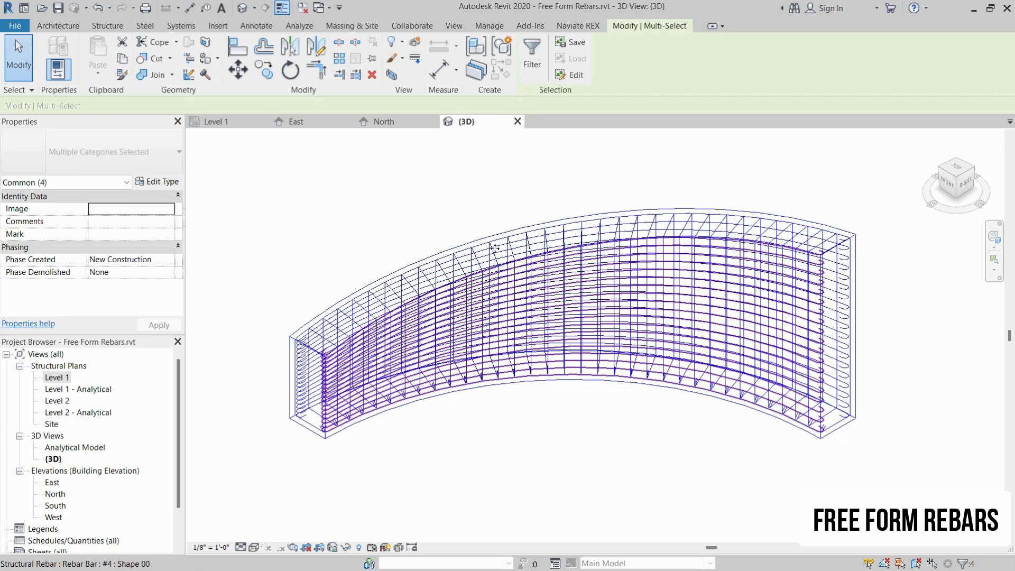
left_click(534, 63)
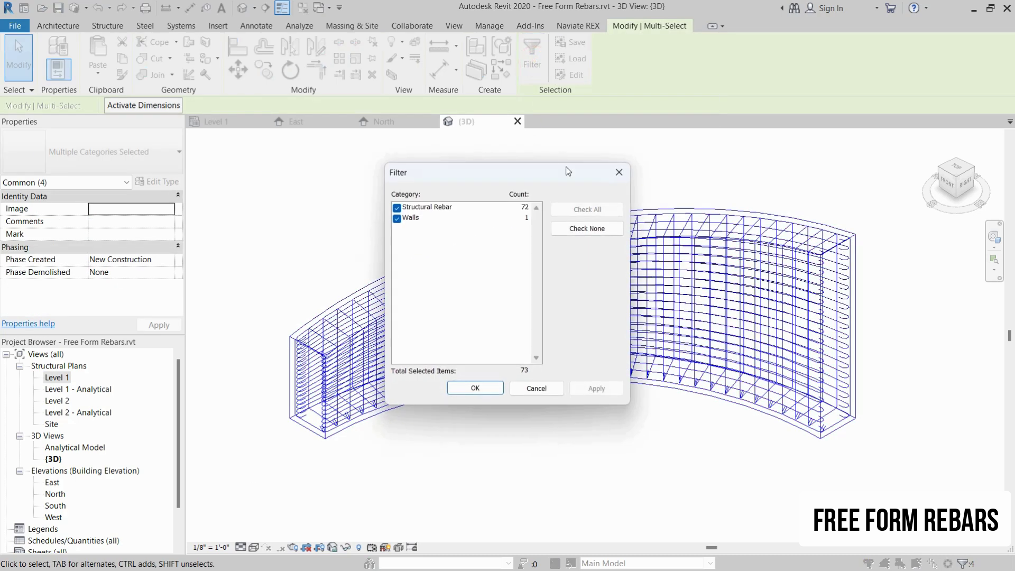
left_click(592, 234)
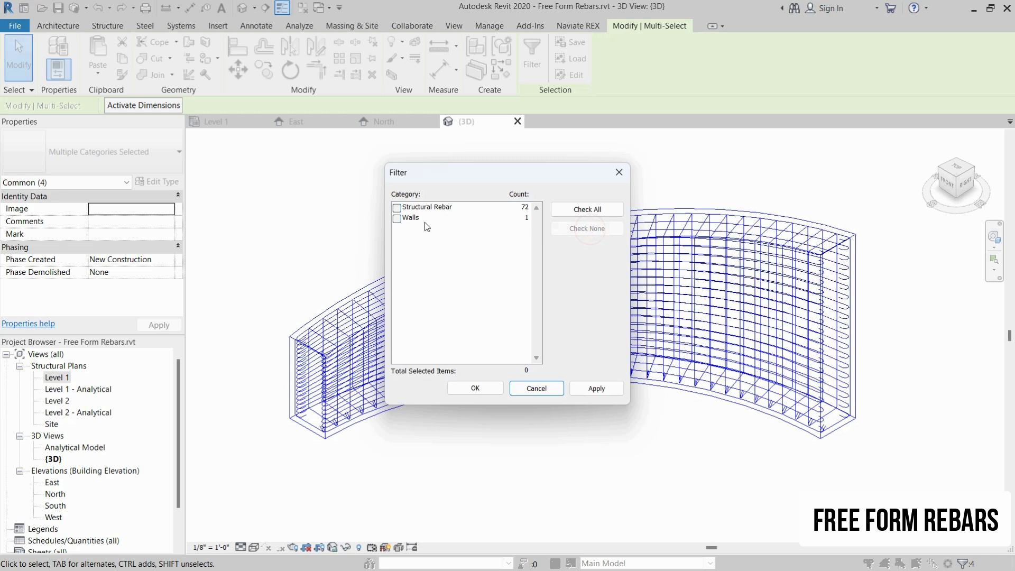
left_click(397, 208)
left_click(589, 387)
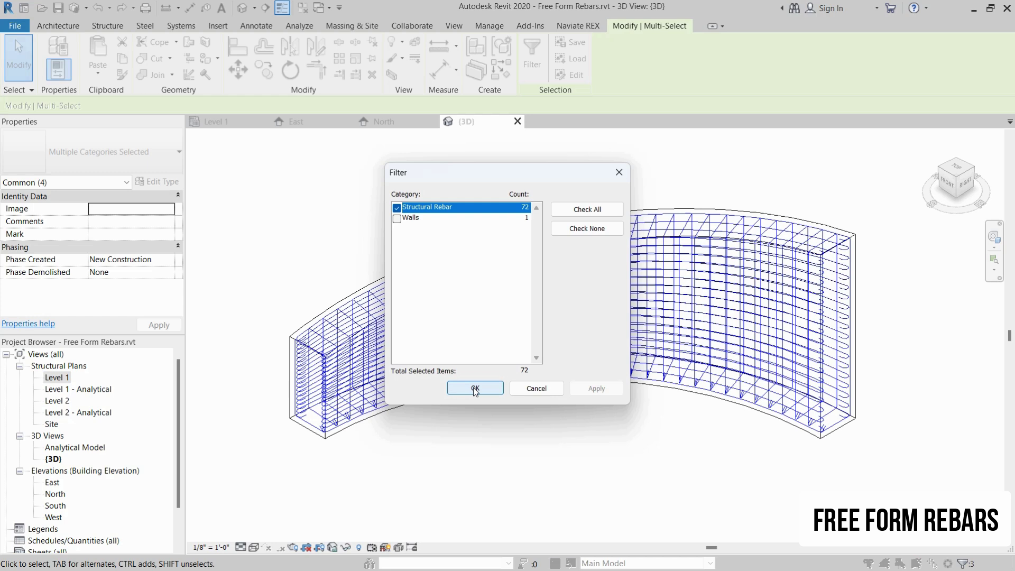
left_click(476, 390)
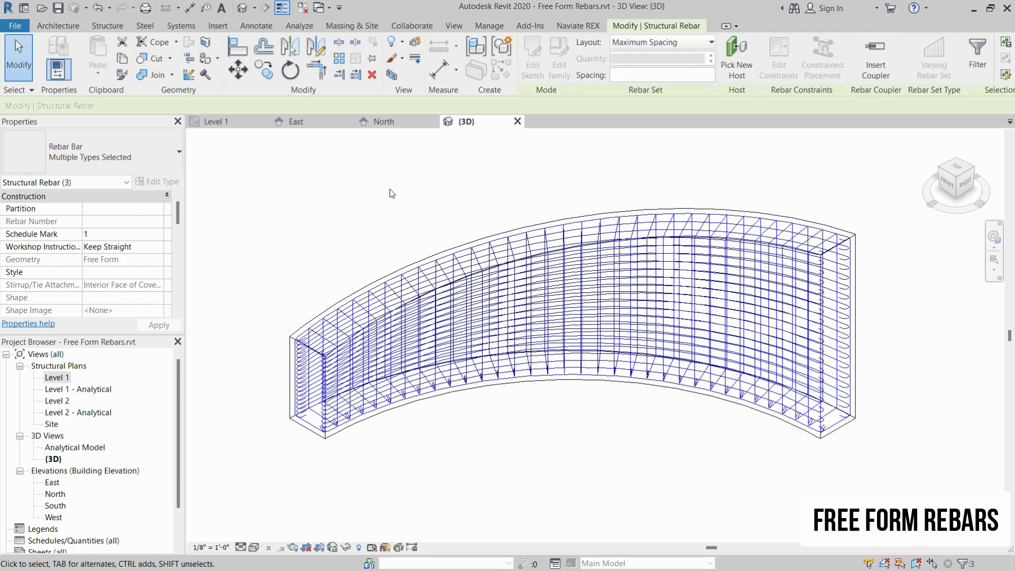
Step: Set the rebar's View Visibility States to unobscured and solid for Analytical Model and {3D} views
scroll(121, 251, "down", 2)
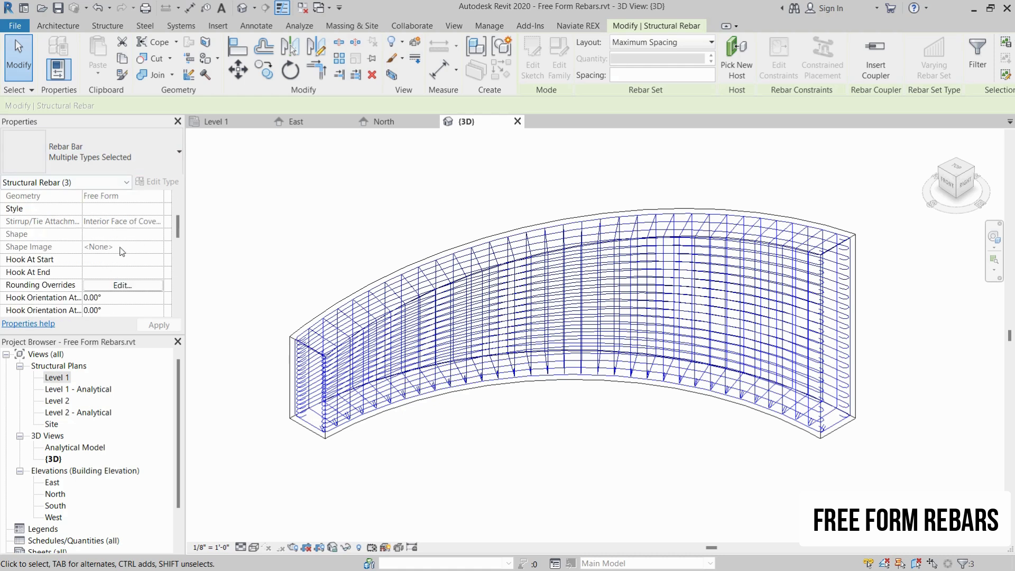
scroll(81, 264, "down", 4)
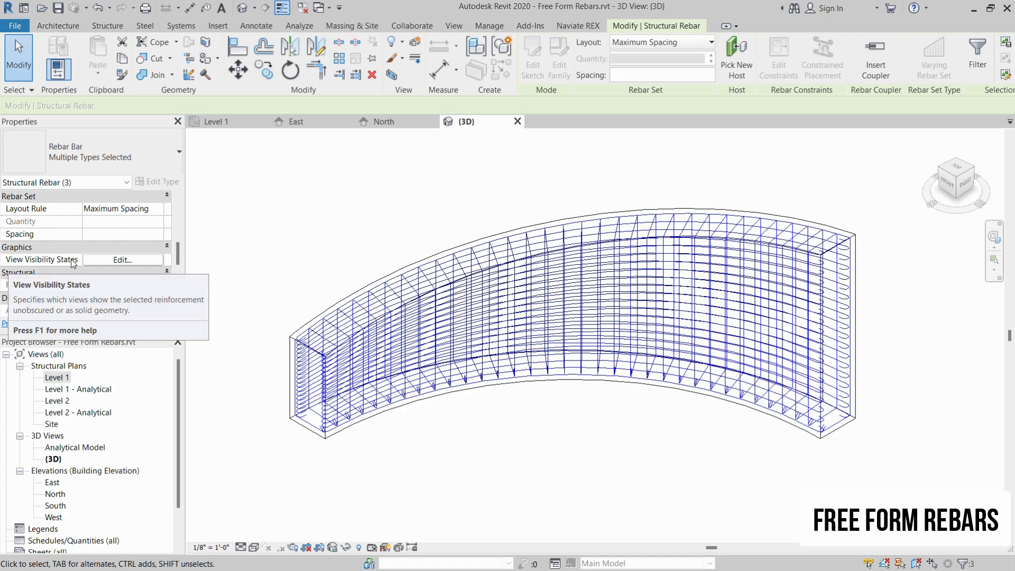
left_click(125, 260)
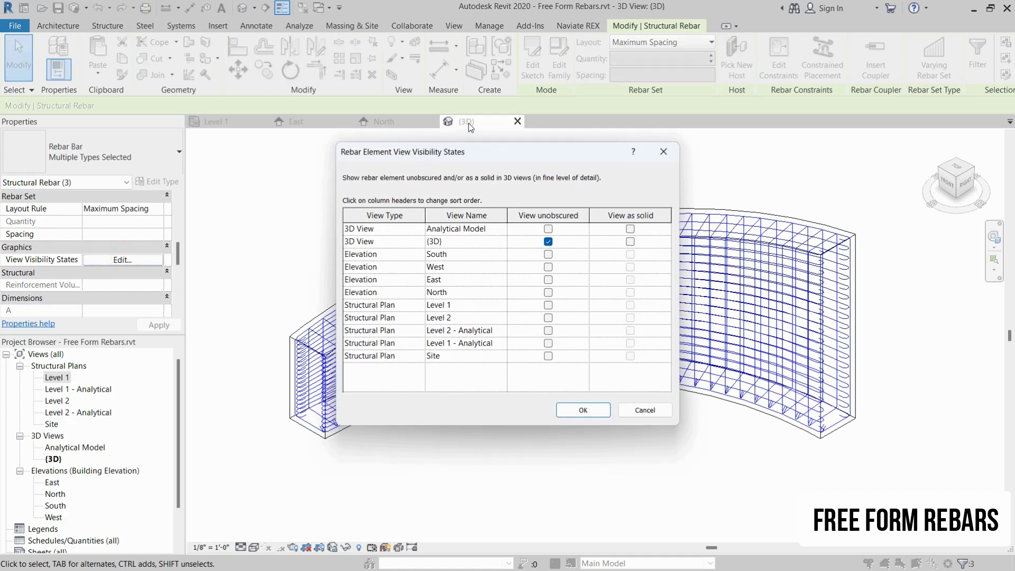
left_click(548, 229)
left_click(630, 229)
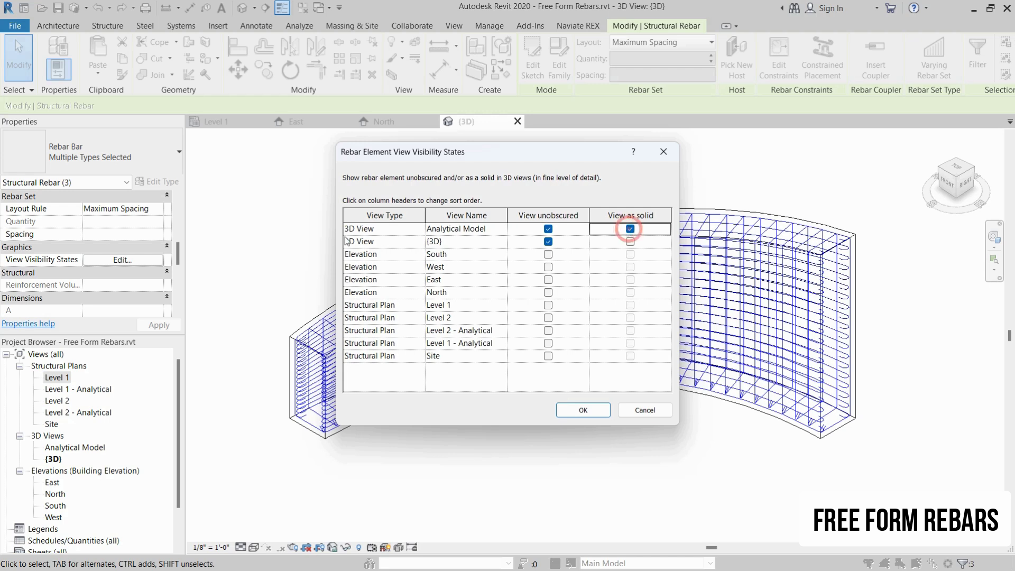
left_click(631, 242)
left_click(582, 411)
left_click(541, 430)
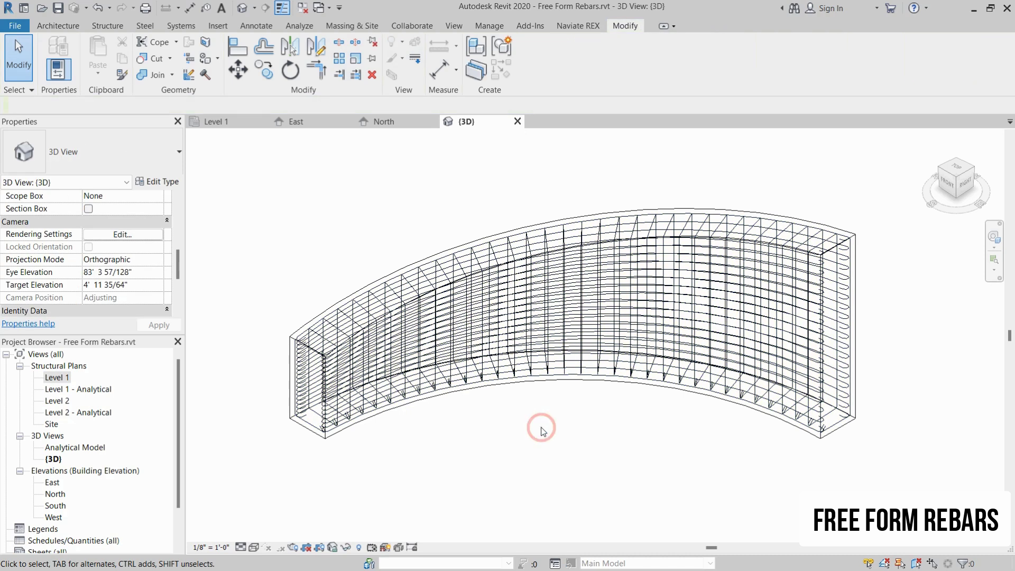
Step: Set the {3D} view to Fine detail level and Realistic visual style, then zoom in
left_click(240, 547)
left_click(249, 533)
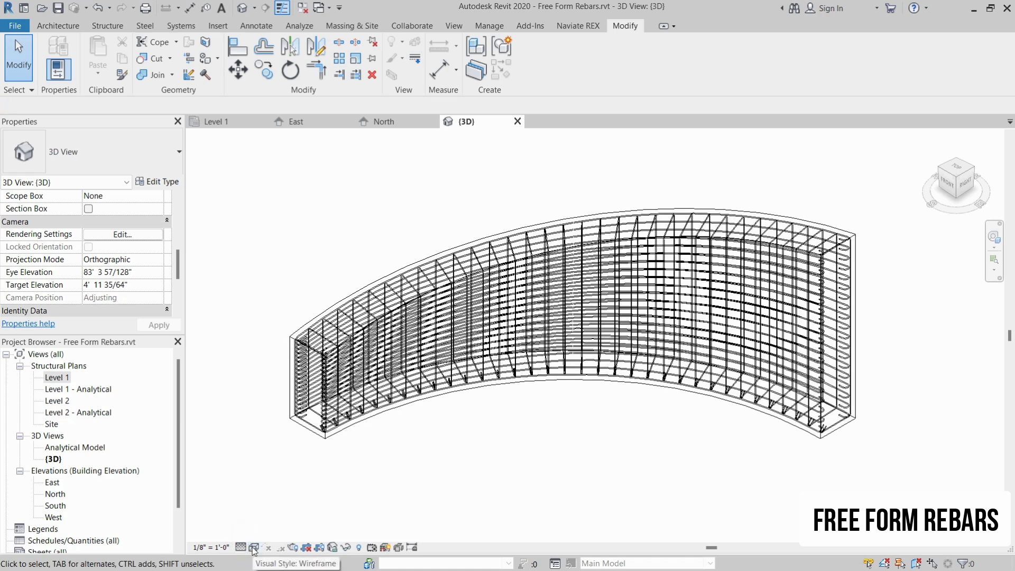
left_click(254, 548)
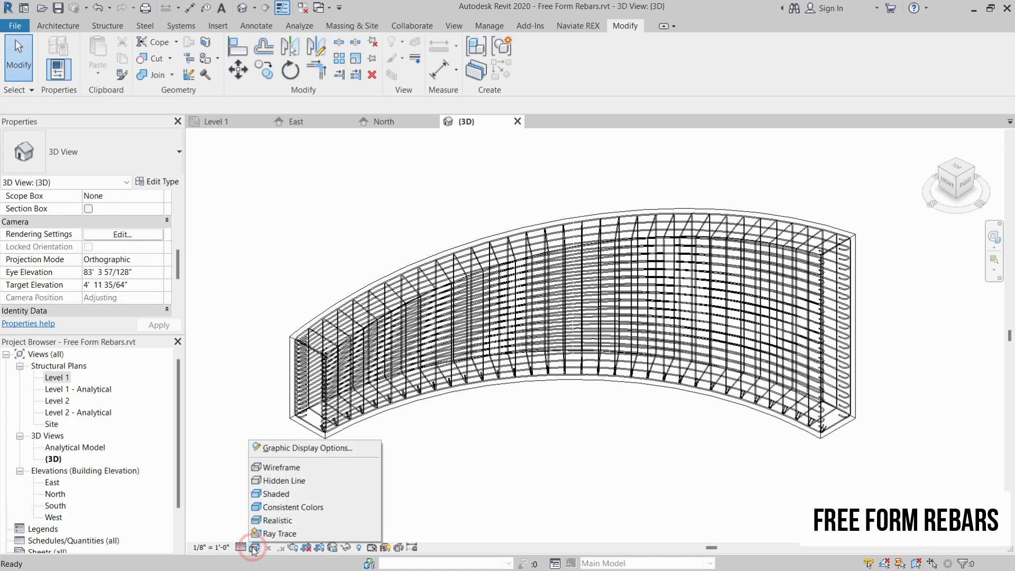
left_click(274, 522)
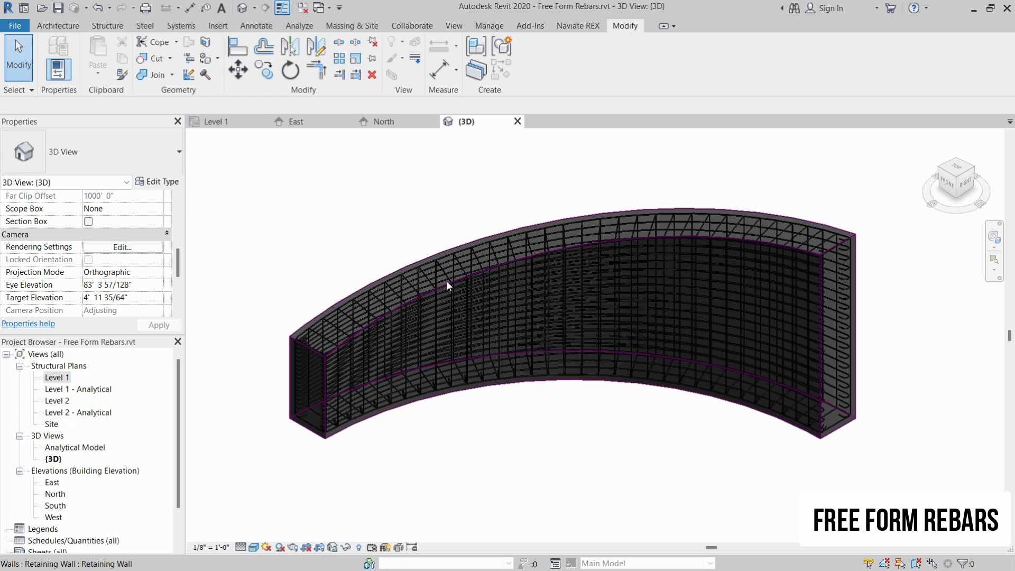
scroll(424, 269, "up", 5)
scroll(398, 238, "up", 6)
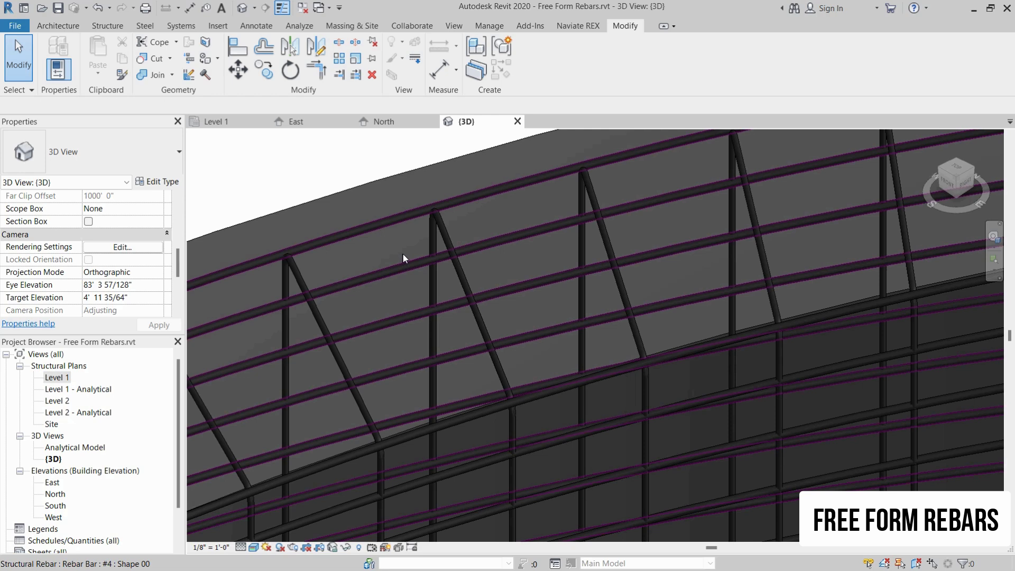
Step: Change the stirrup set's Stirrup/Tie Attachment to Exterior Face of Cover Reference
left_click(443, 235)
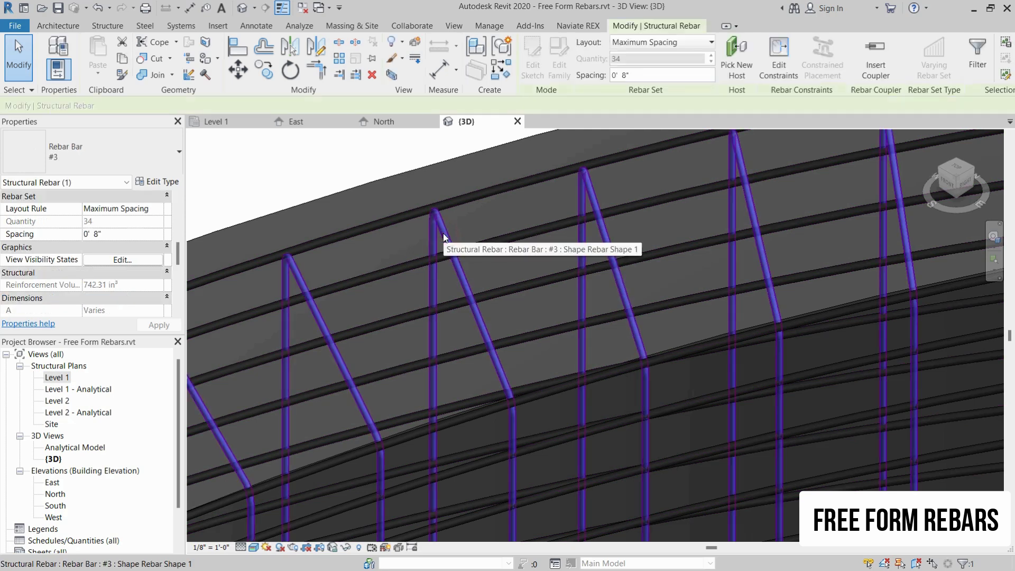
scroll(132, 232, "down", 5)
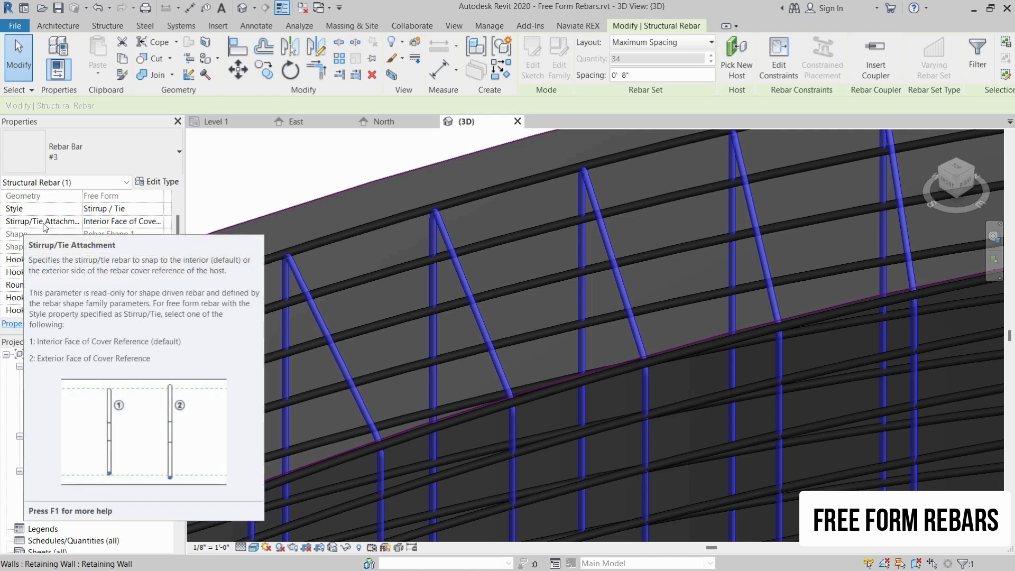
left_click(153, 227)
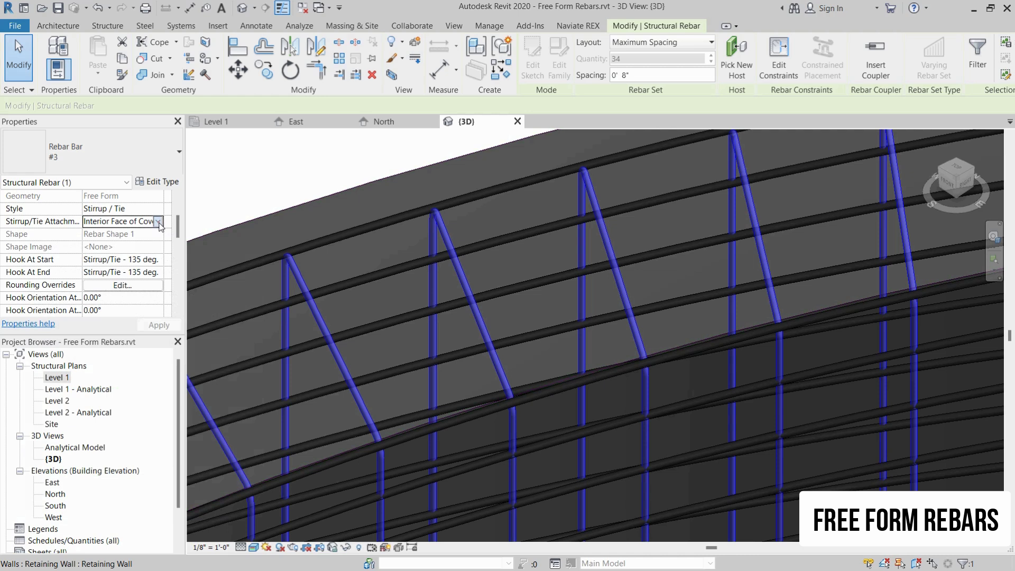
left_click(157, 222)
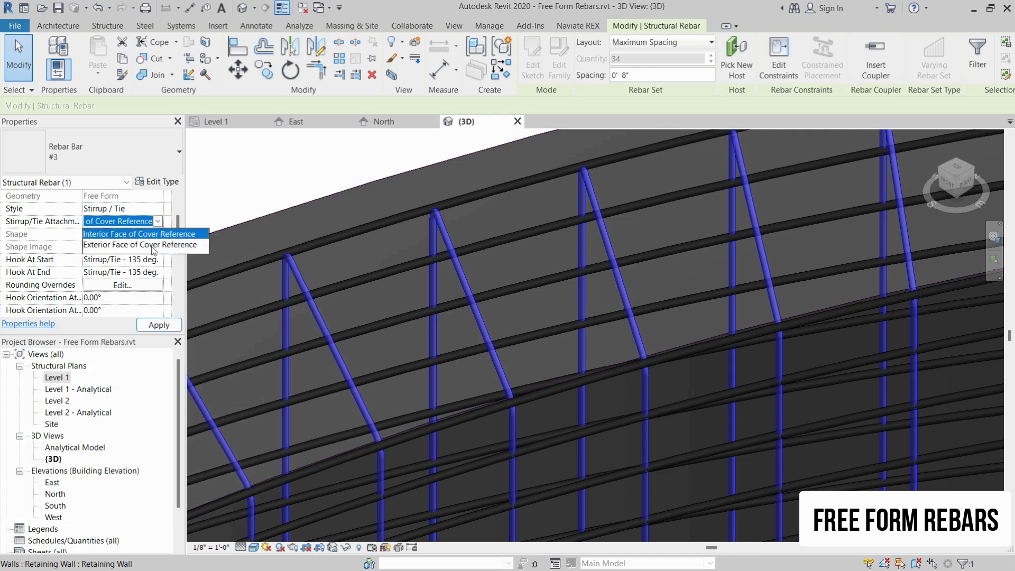
left_click(111, 245)
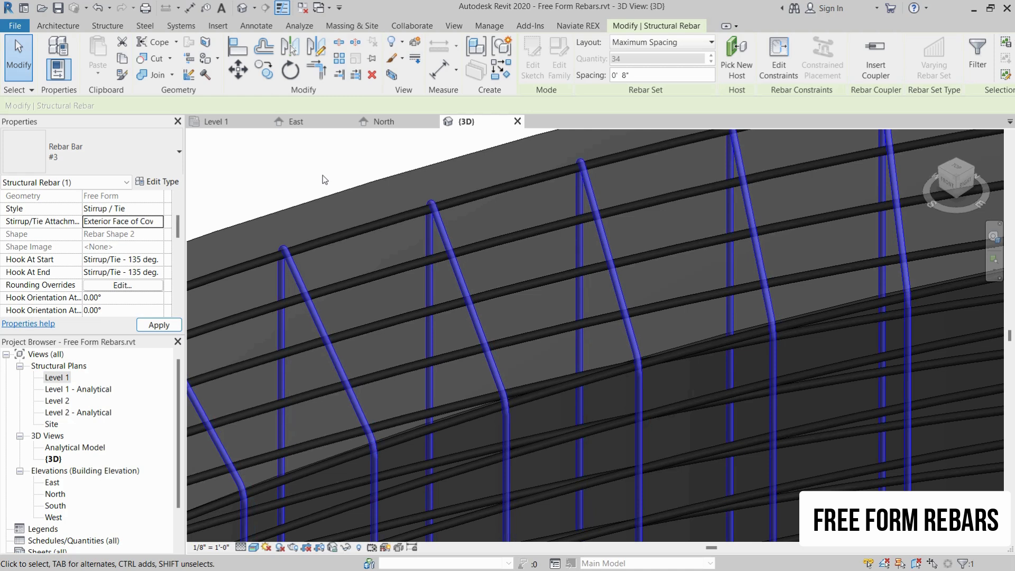
left_click(323, 176)
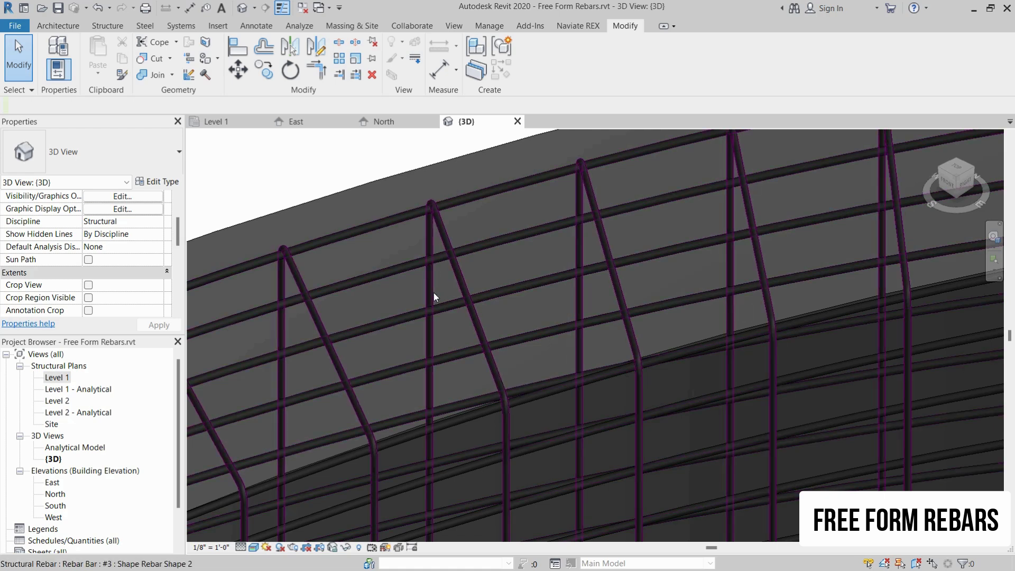
Step: Zoom out to show the entire curved wall with its rebar cage
scroll(430, 284, "down", 10)
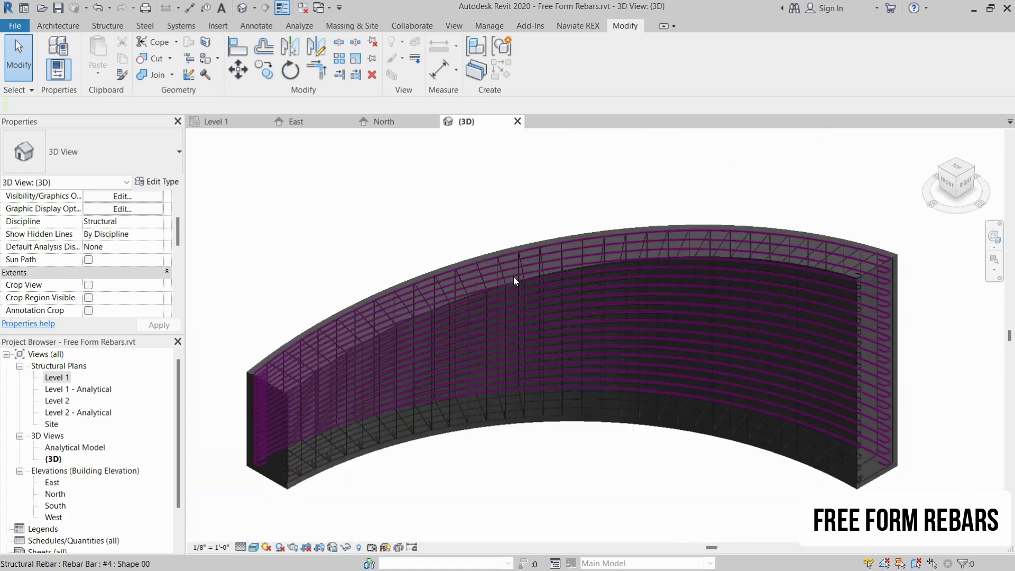